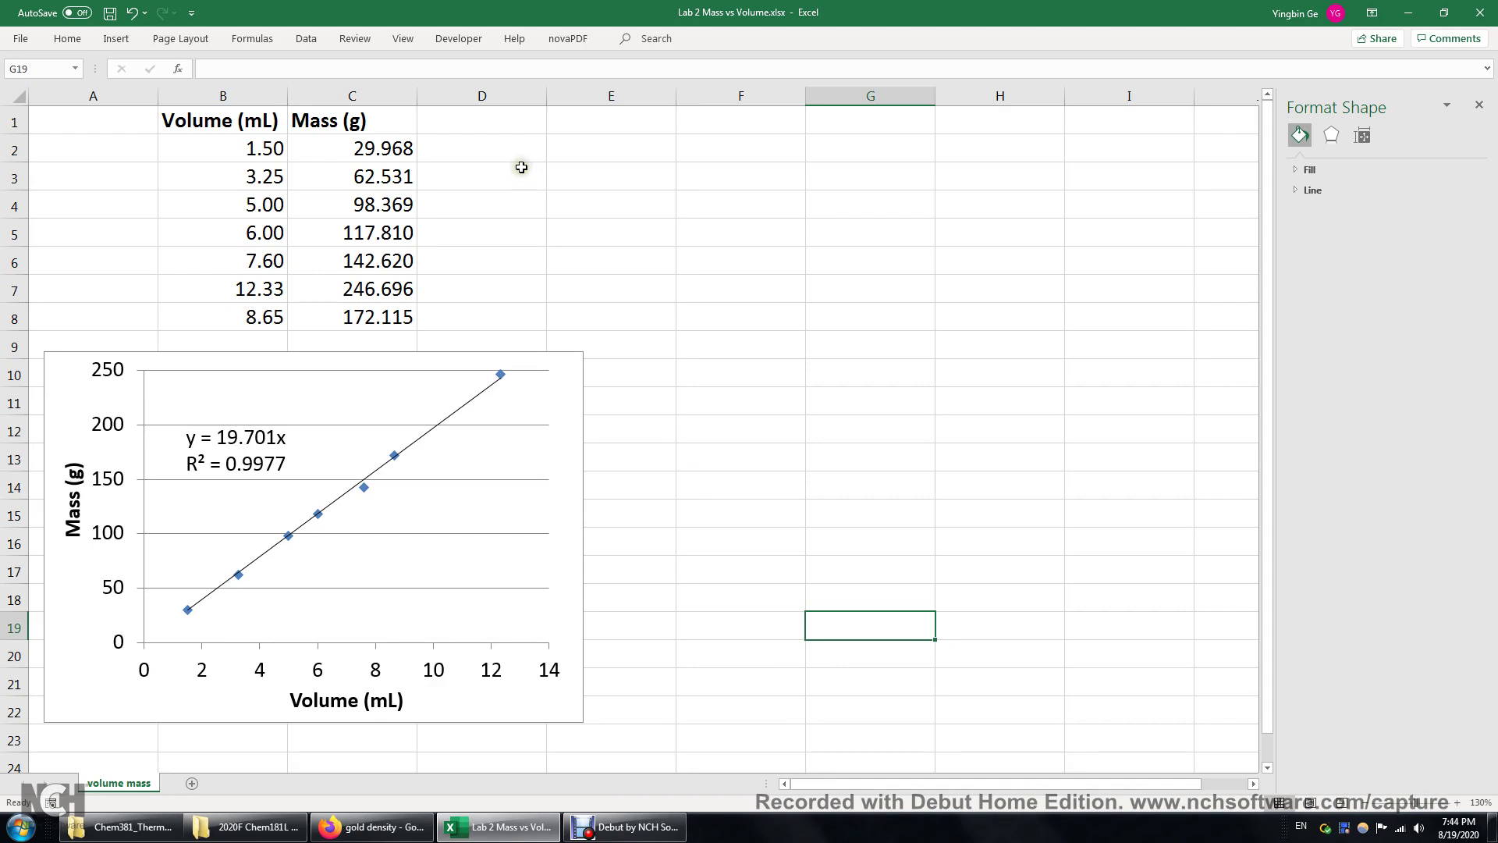
Review the data table and the existing mass–volume chart with its trendline equation label
left_click_drag(229, 127, 366, 323)
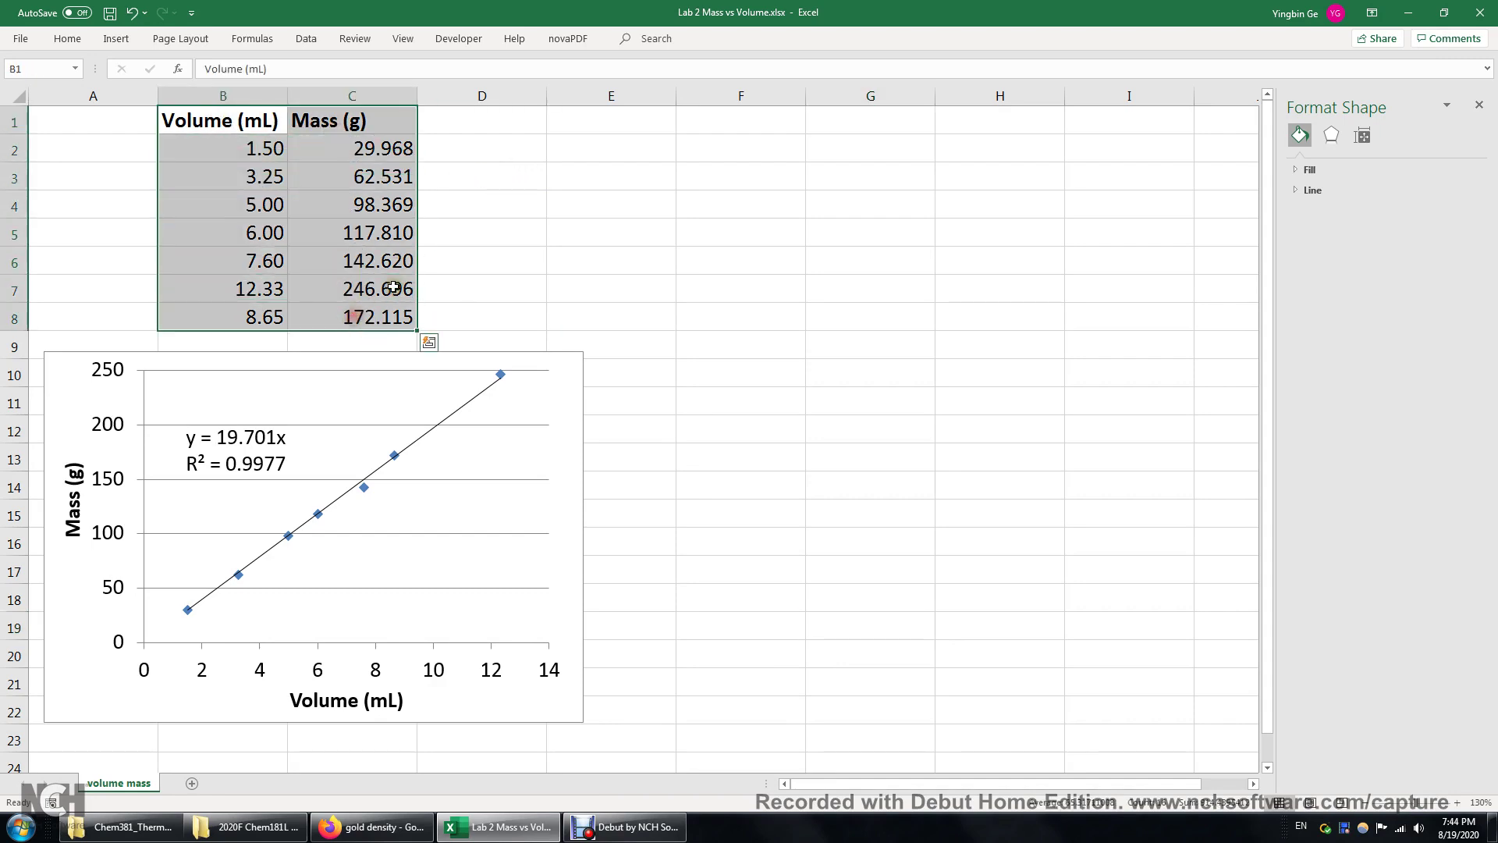
left_click(535, 261)
left_click(201, 442)
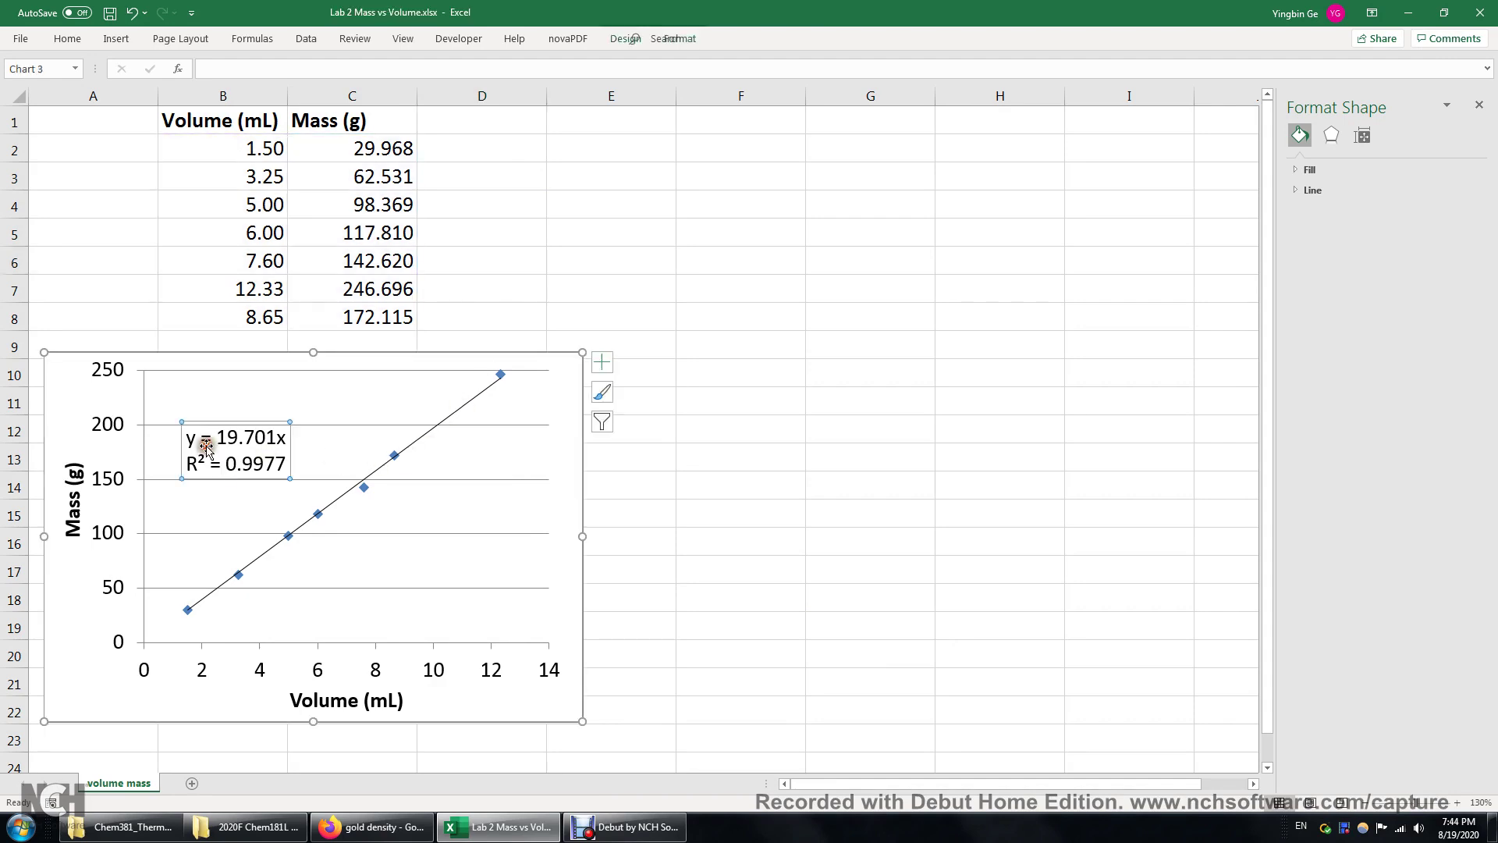
left_click(652, 269)
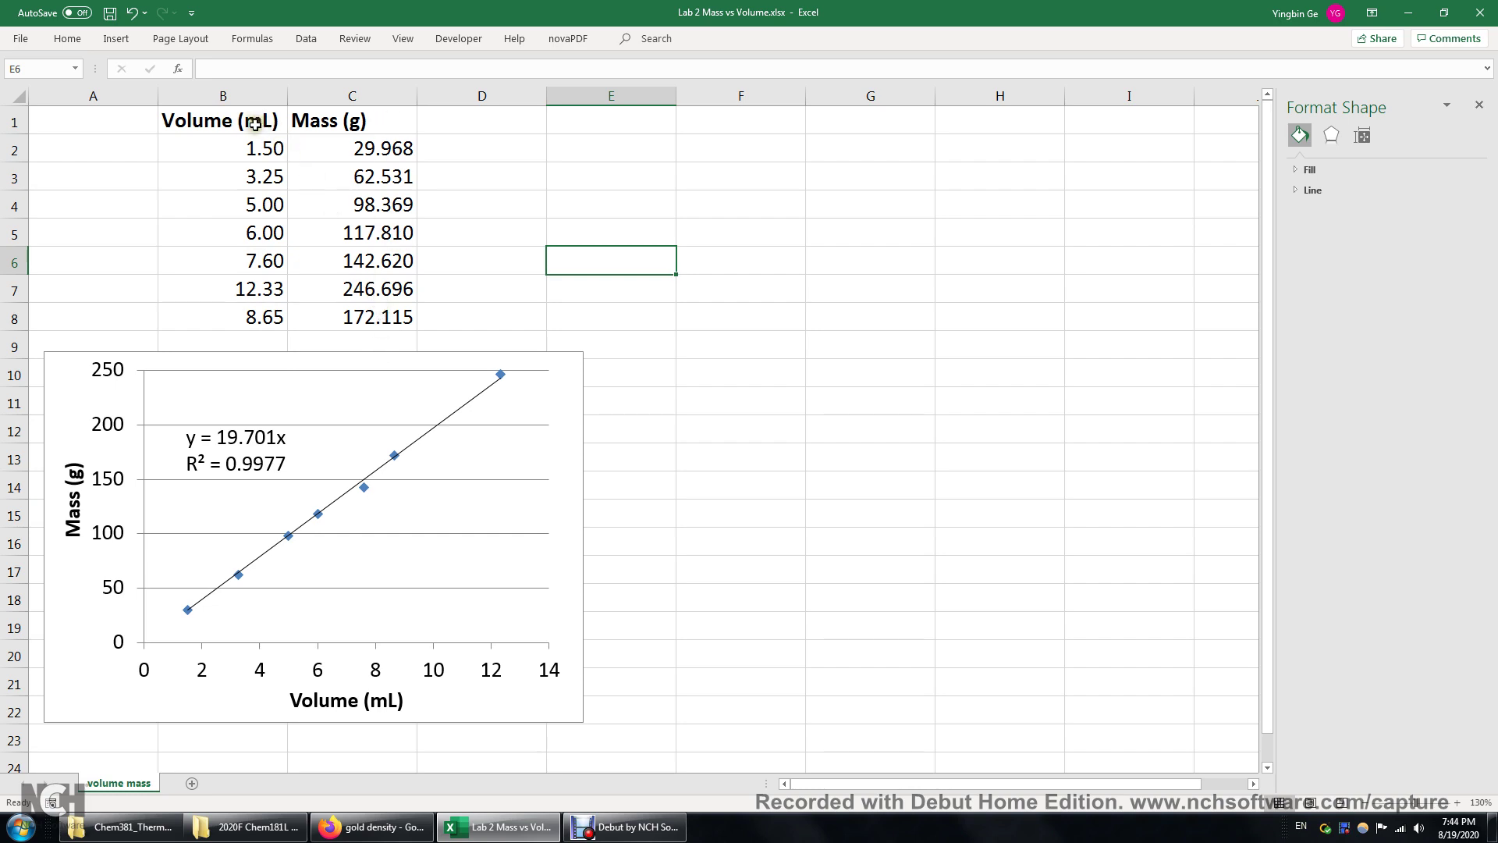
left_click(584, 150)
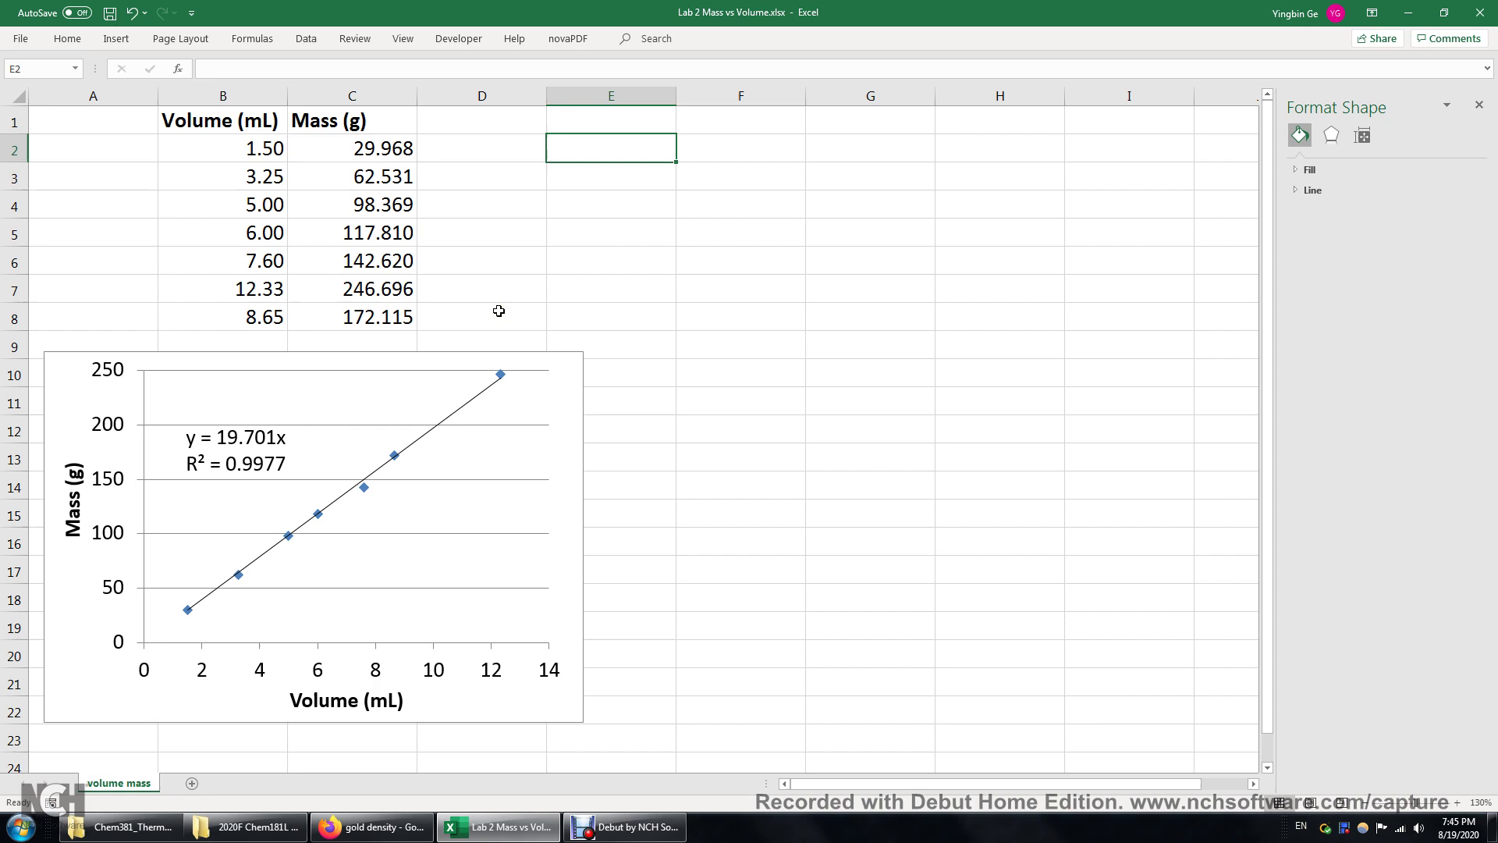
Insert a plain scatter chart of the Volume and Mass data in B1:C8 and place it beside the table
left_click(498, 310)
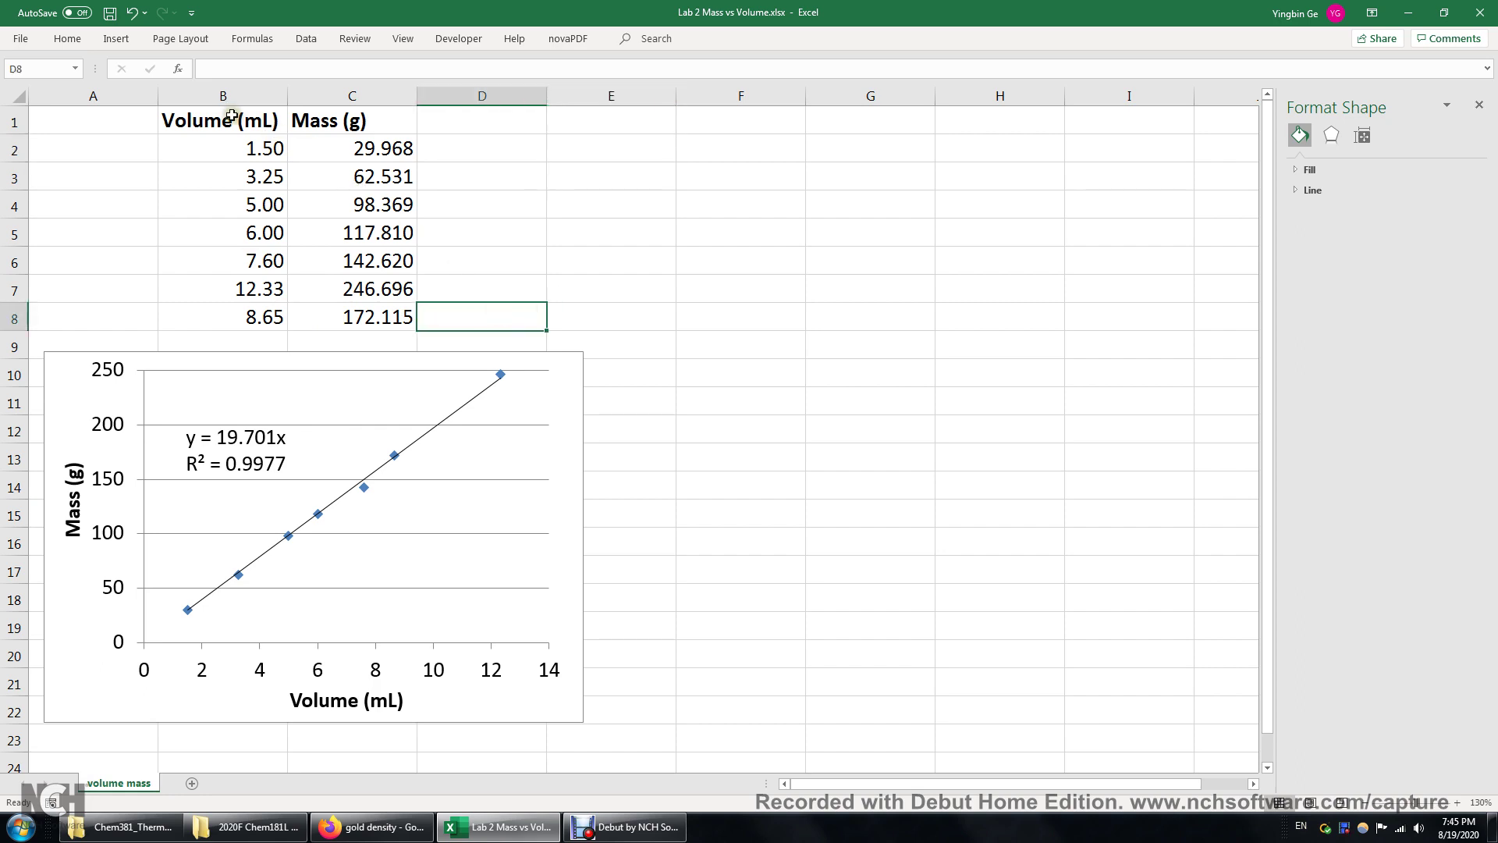
left_click_drag(231, 117, 363, 311)
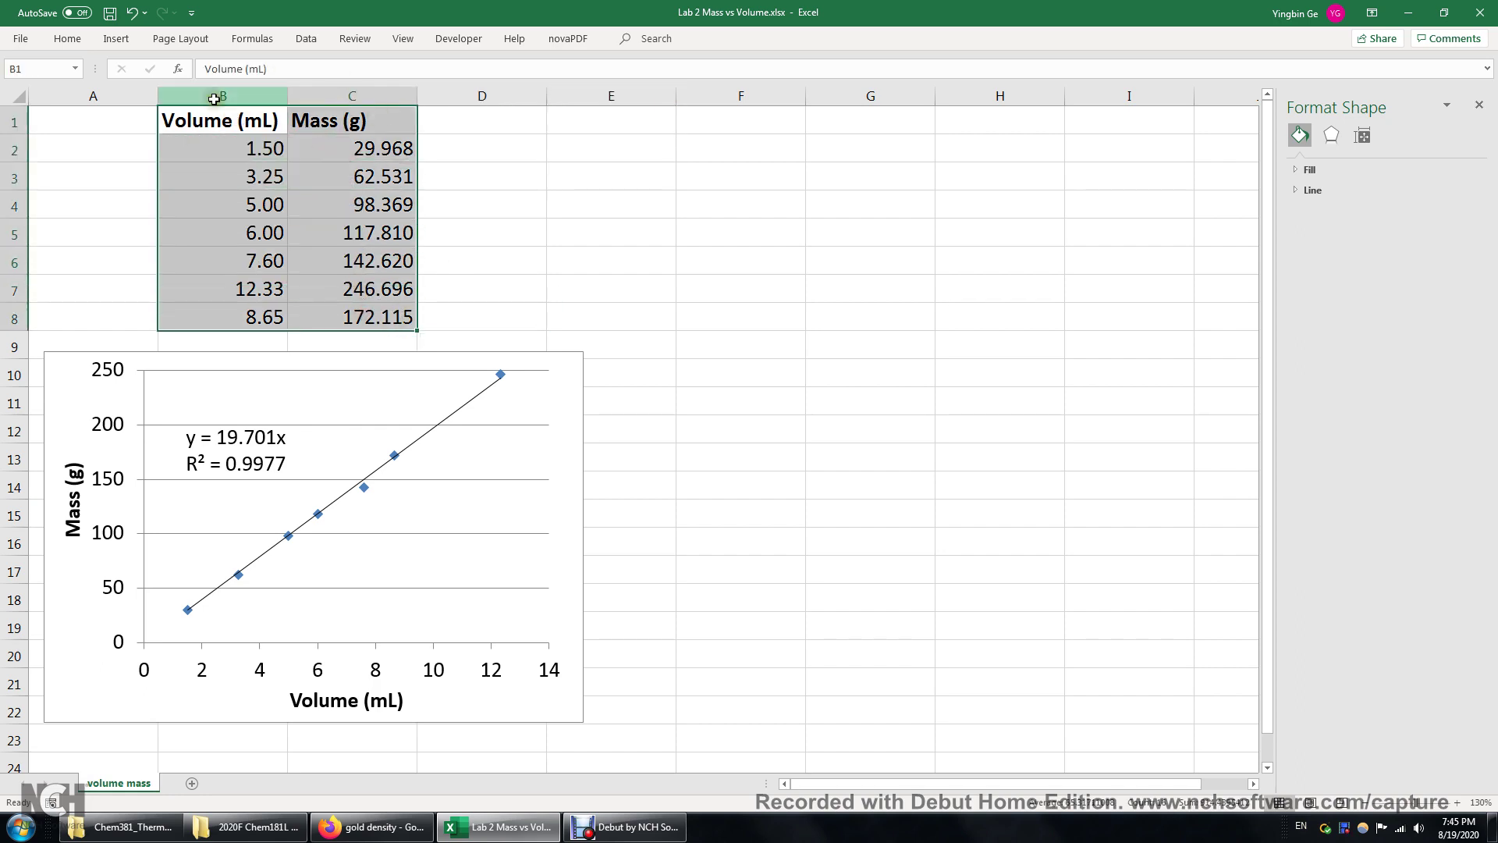
left_click(116, 38)
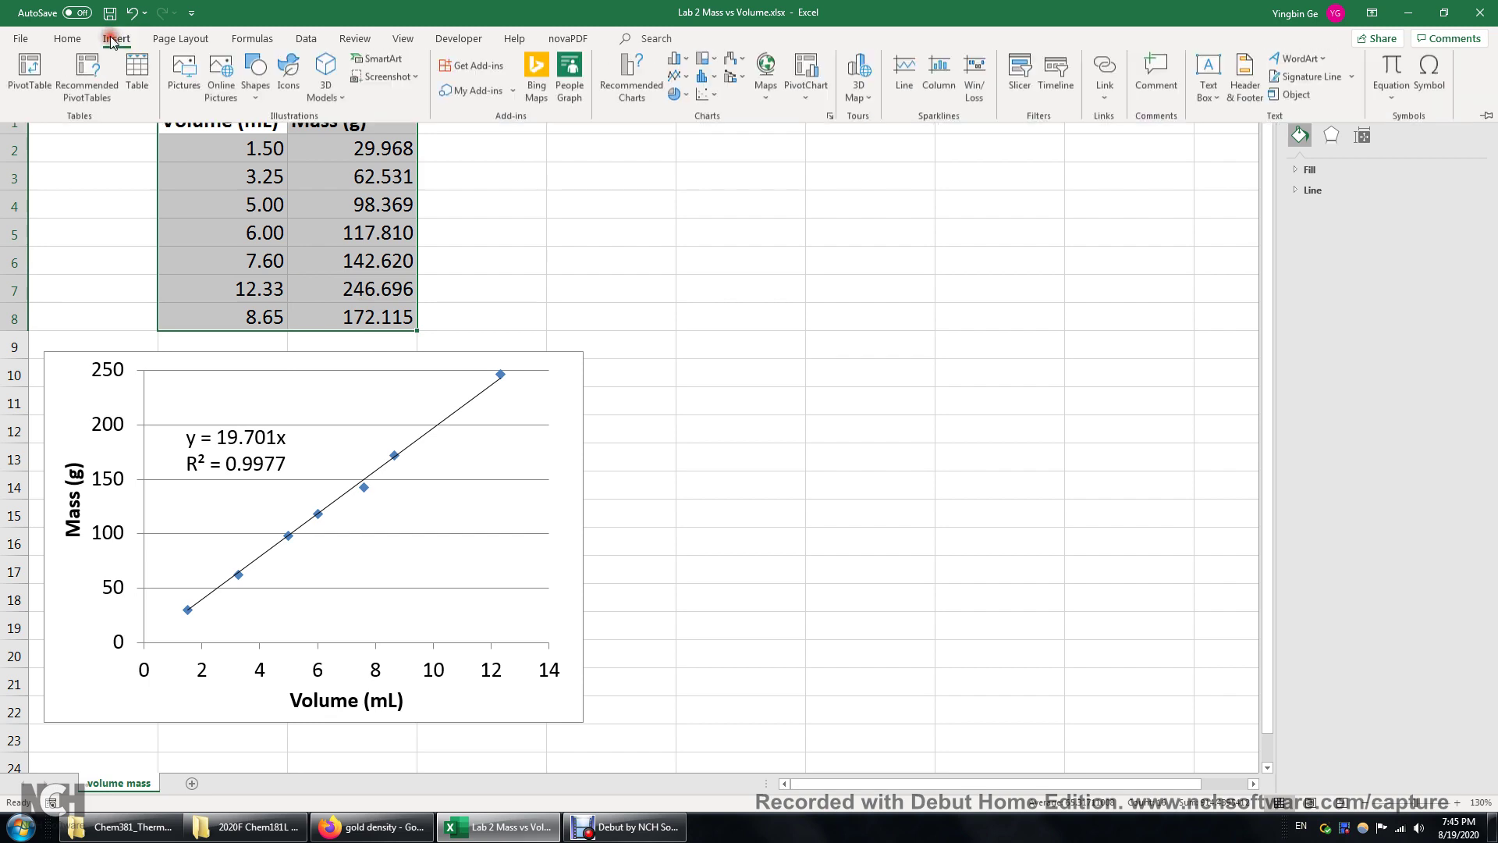
left_click(702, 98)
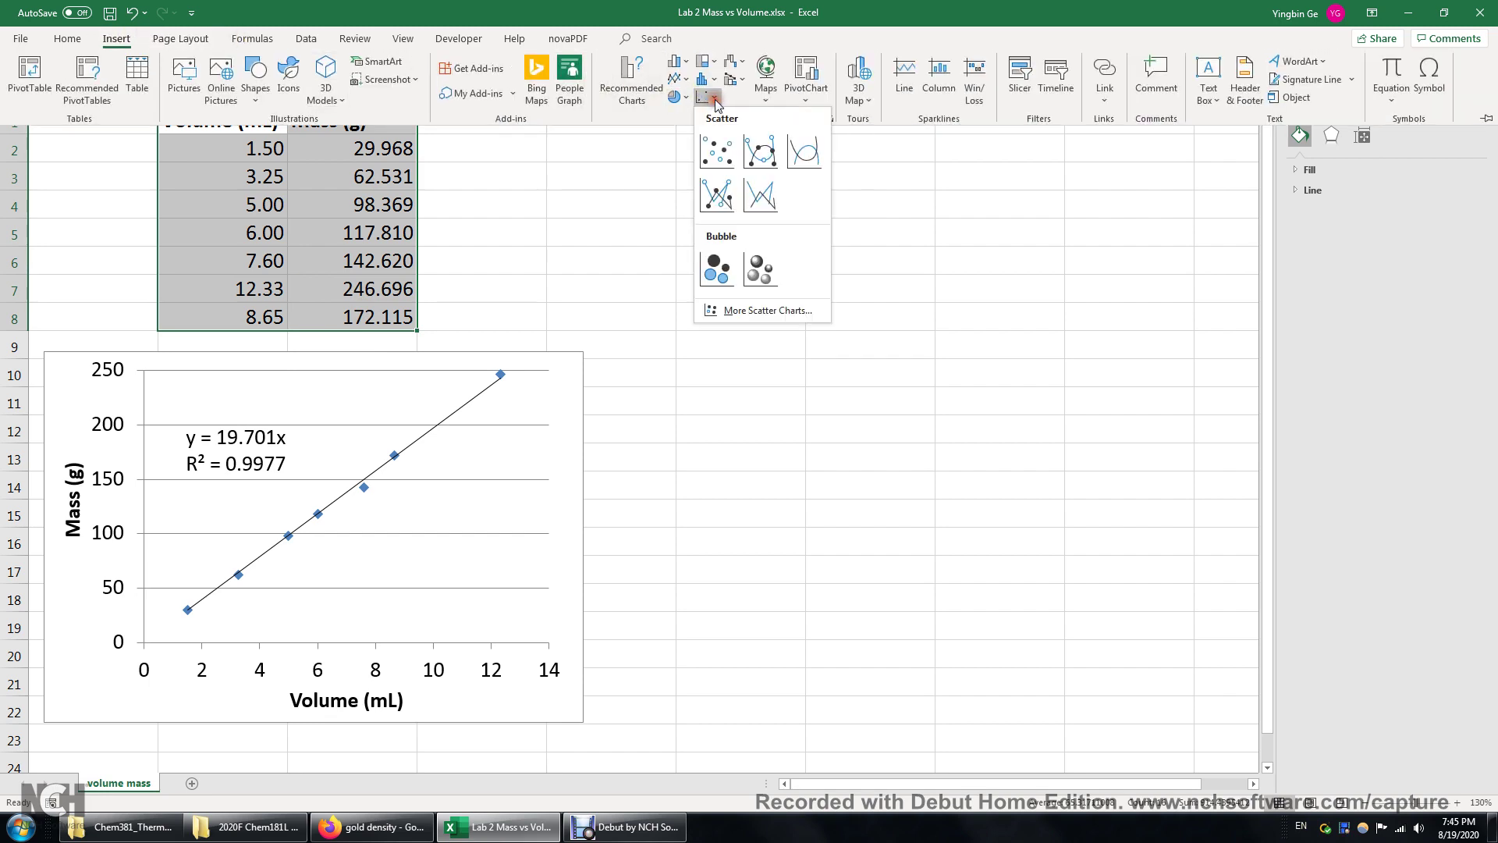
left_click(724, 159)
left_click_drag(560, 313, 780, 178)
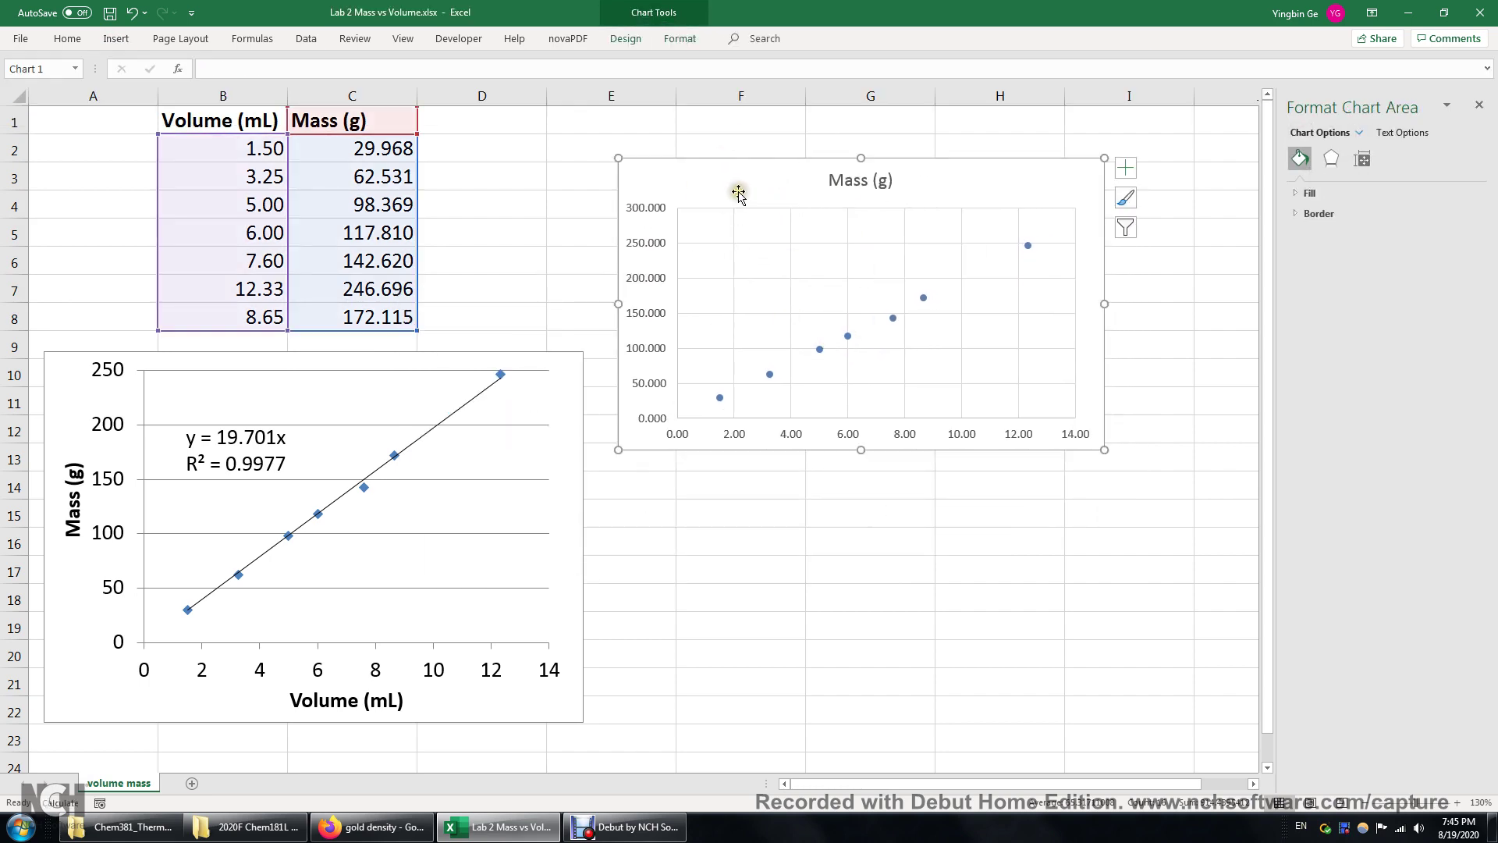
Set the new chart's text size to 16 pt
left_click(67, 38)
left_click(258, 70)
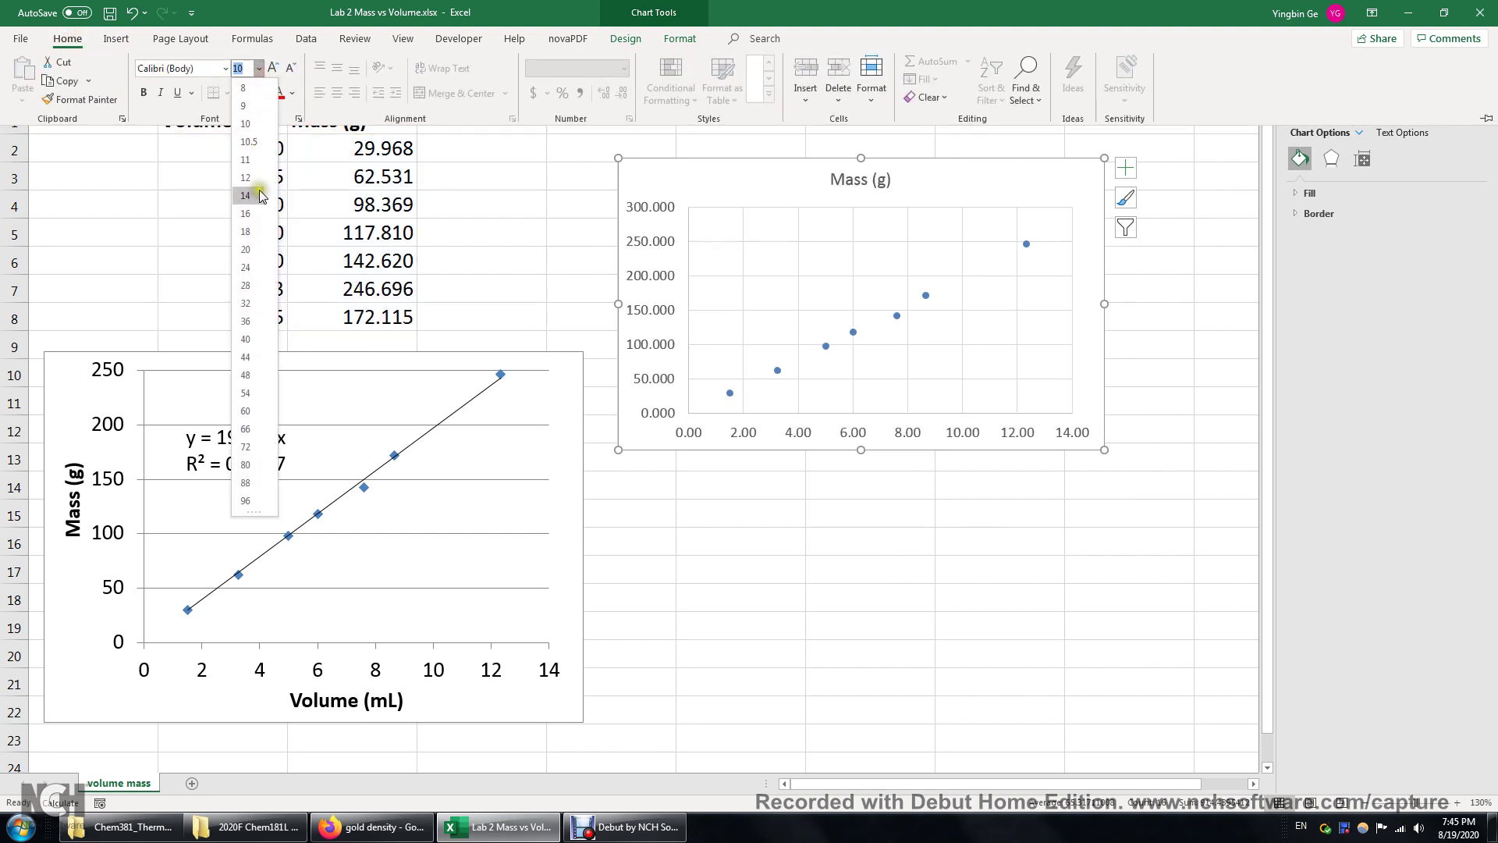
left_click(255, 214)
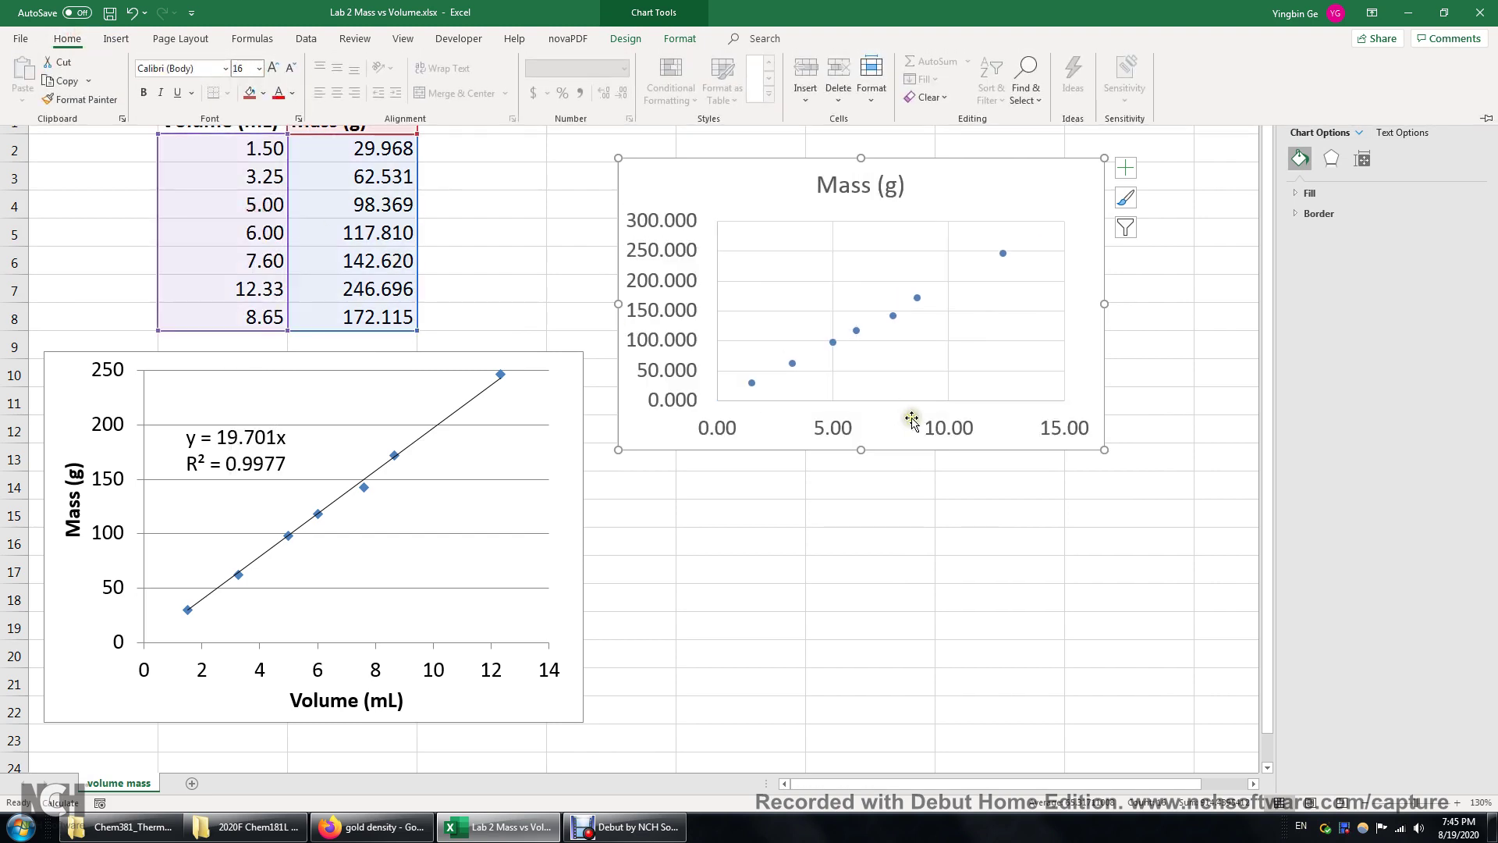
Add axis titles 'Volume (mL)' on the horizontal axis and 'Mass (g)' on the vertical axis
left_click(1124, 167)
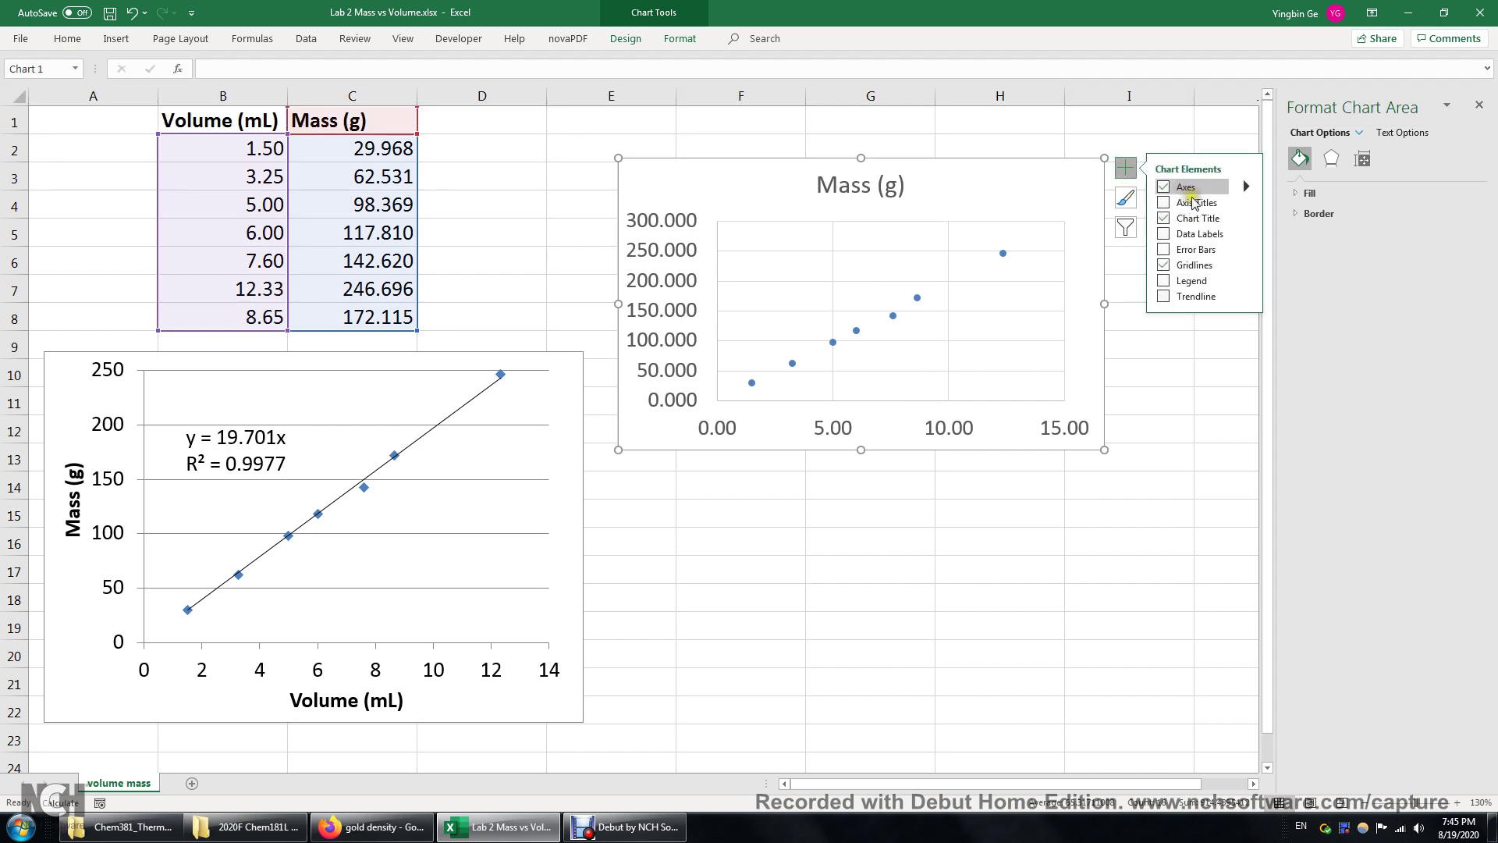
left_click(1194, 204)
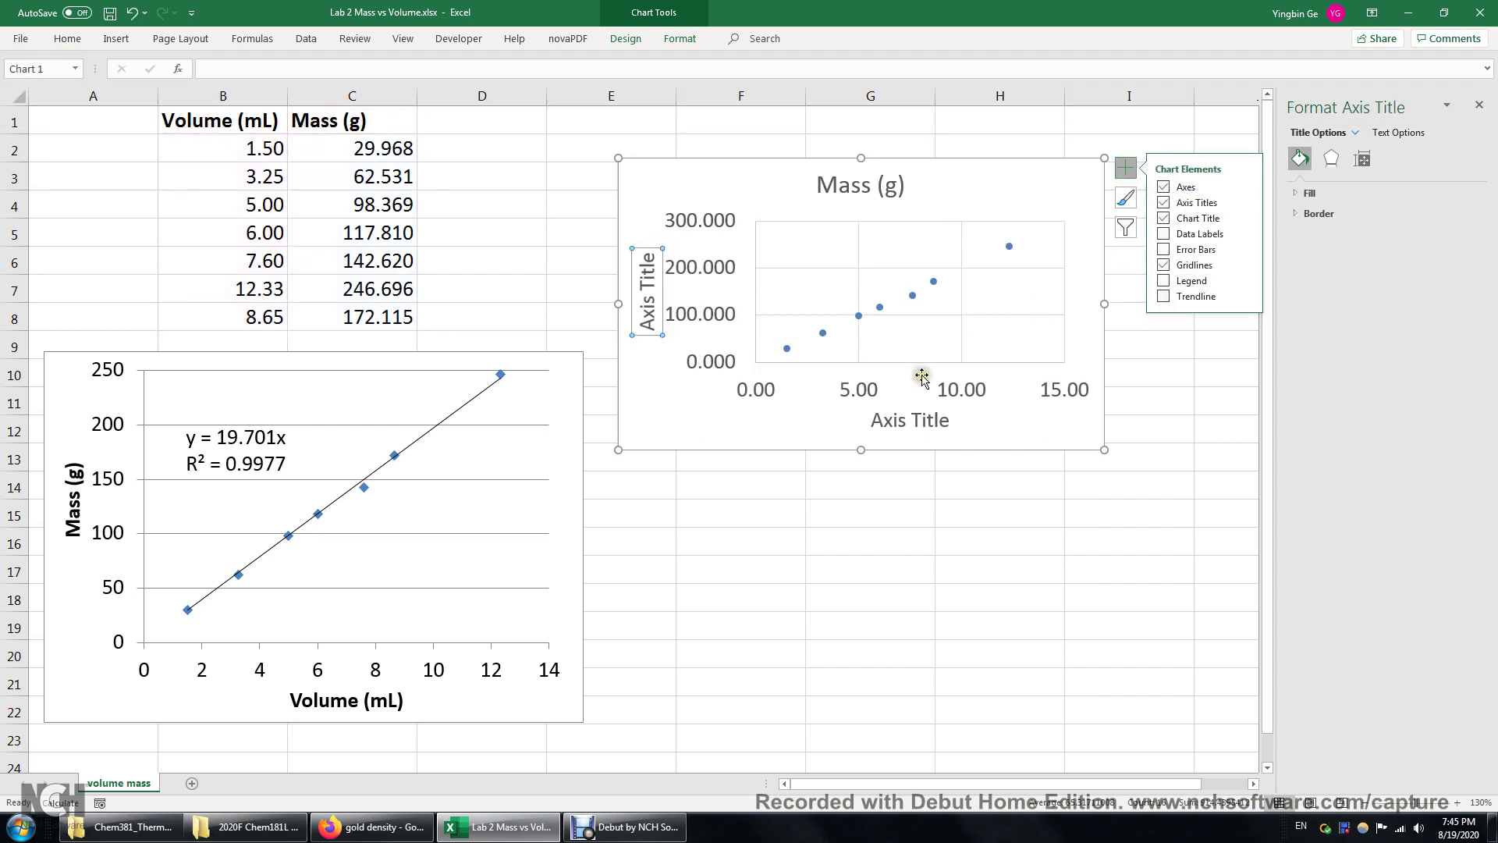
left_click(878, 419)
left_click_drag(876, 419, 951, 419)
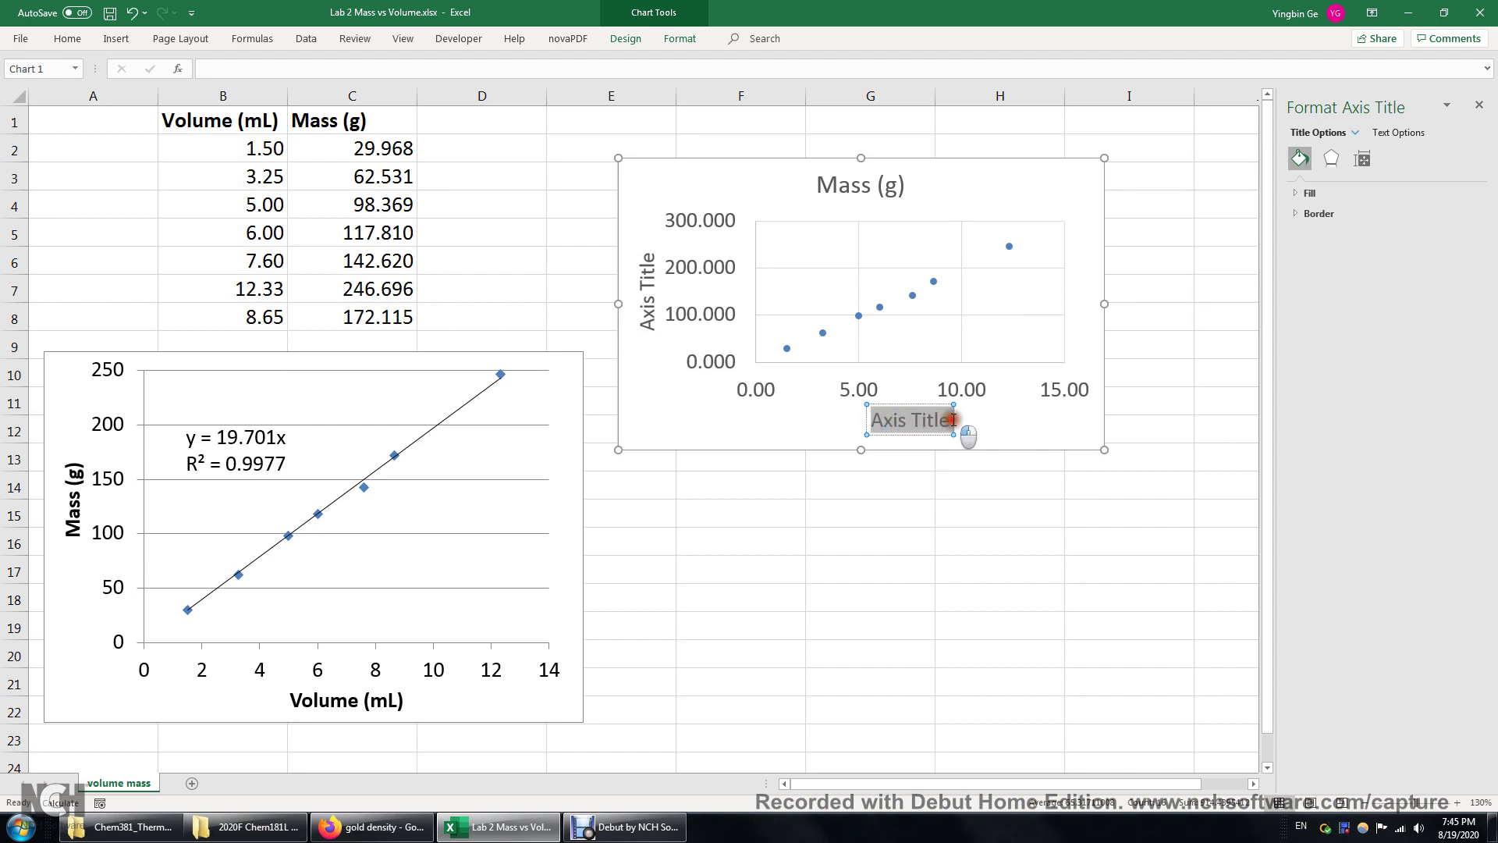
type("V")
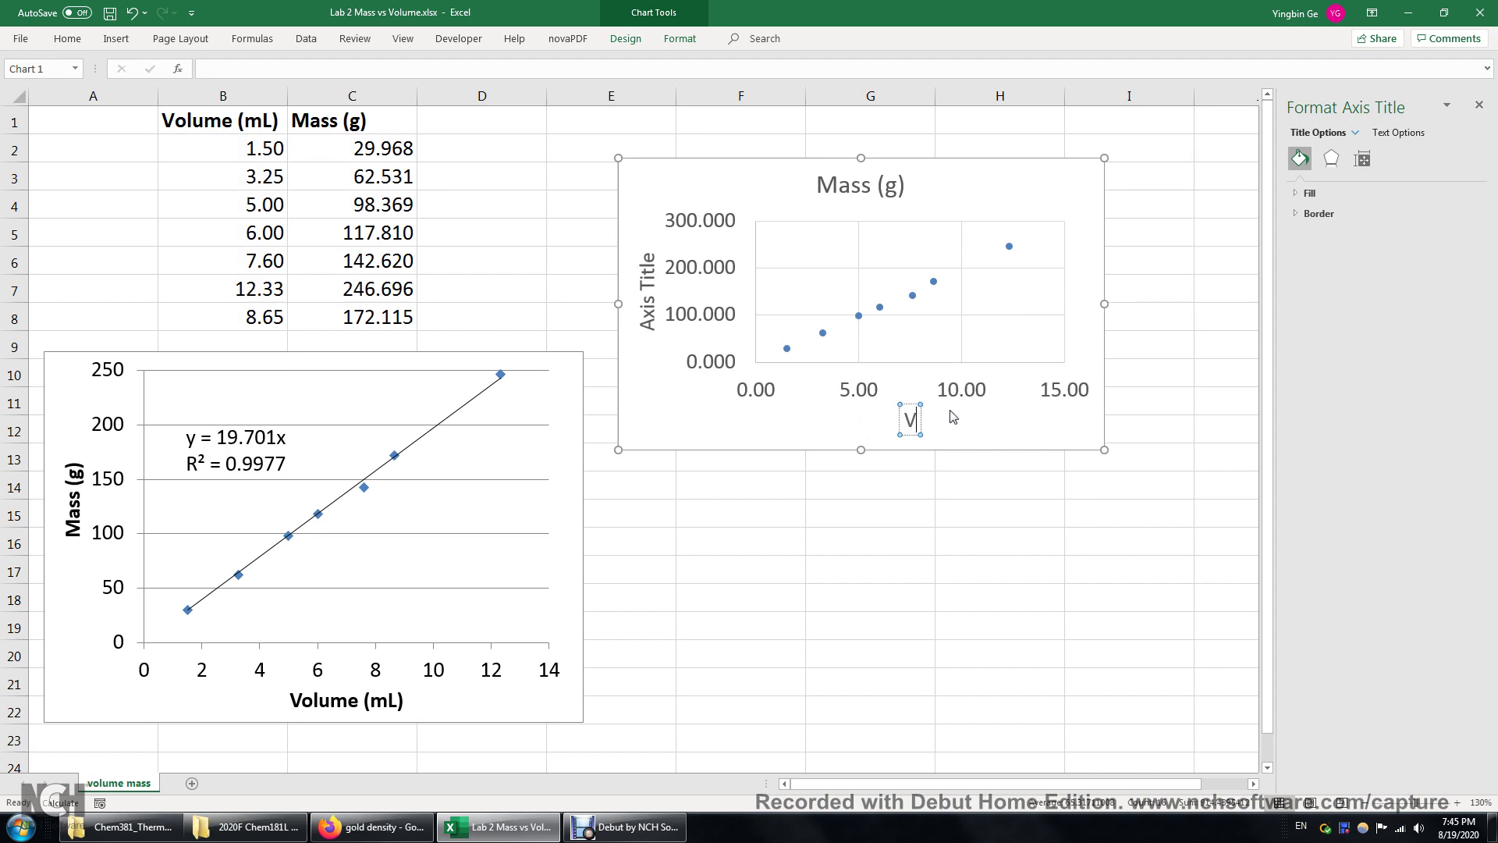
type("olume (mL)")
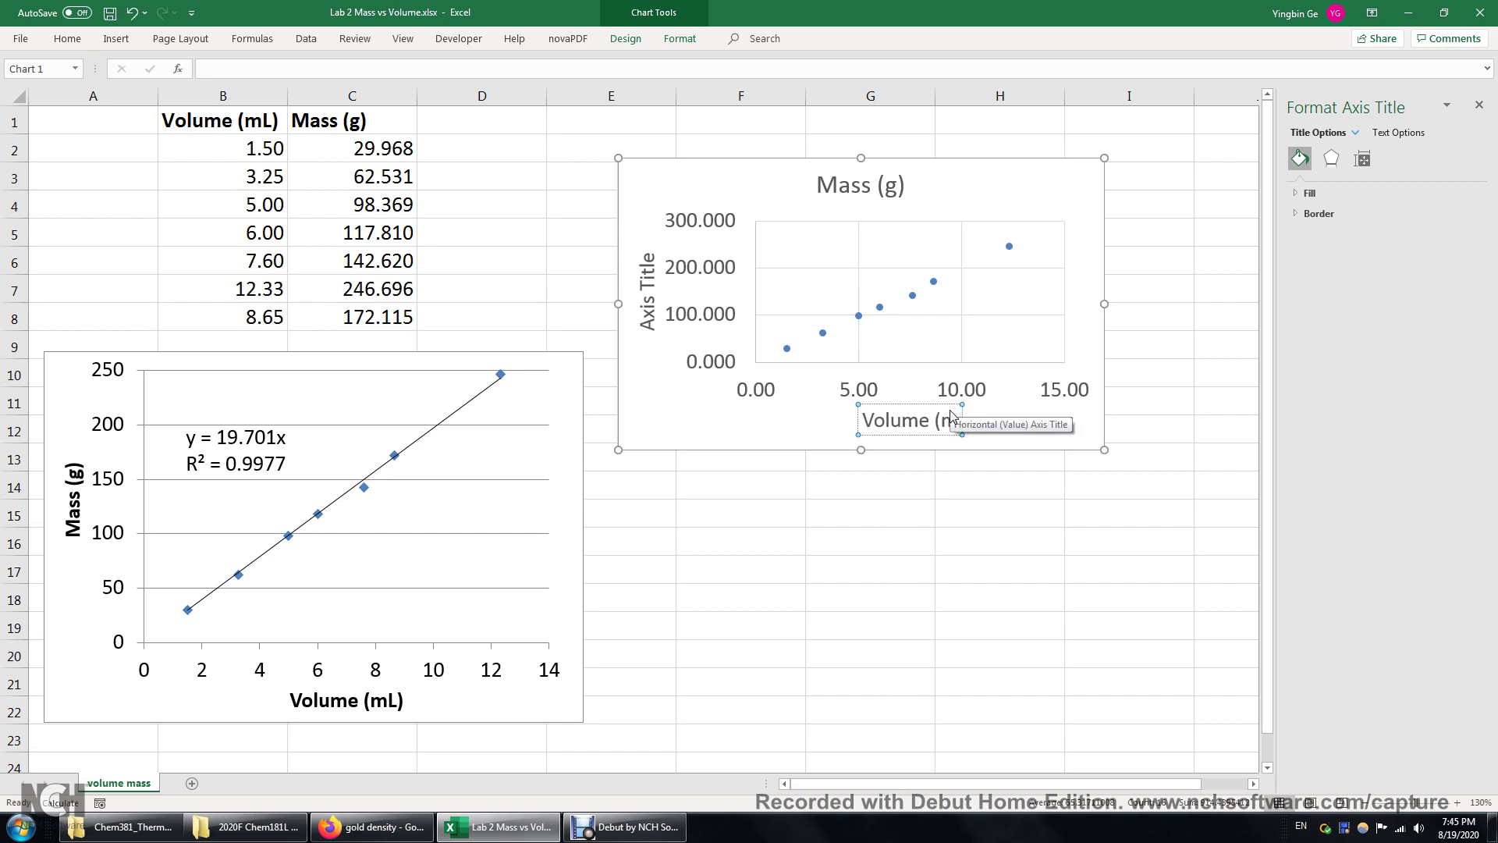
left_click(886, 529)
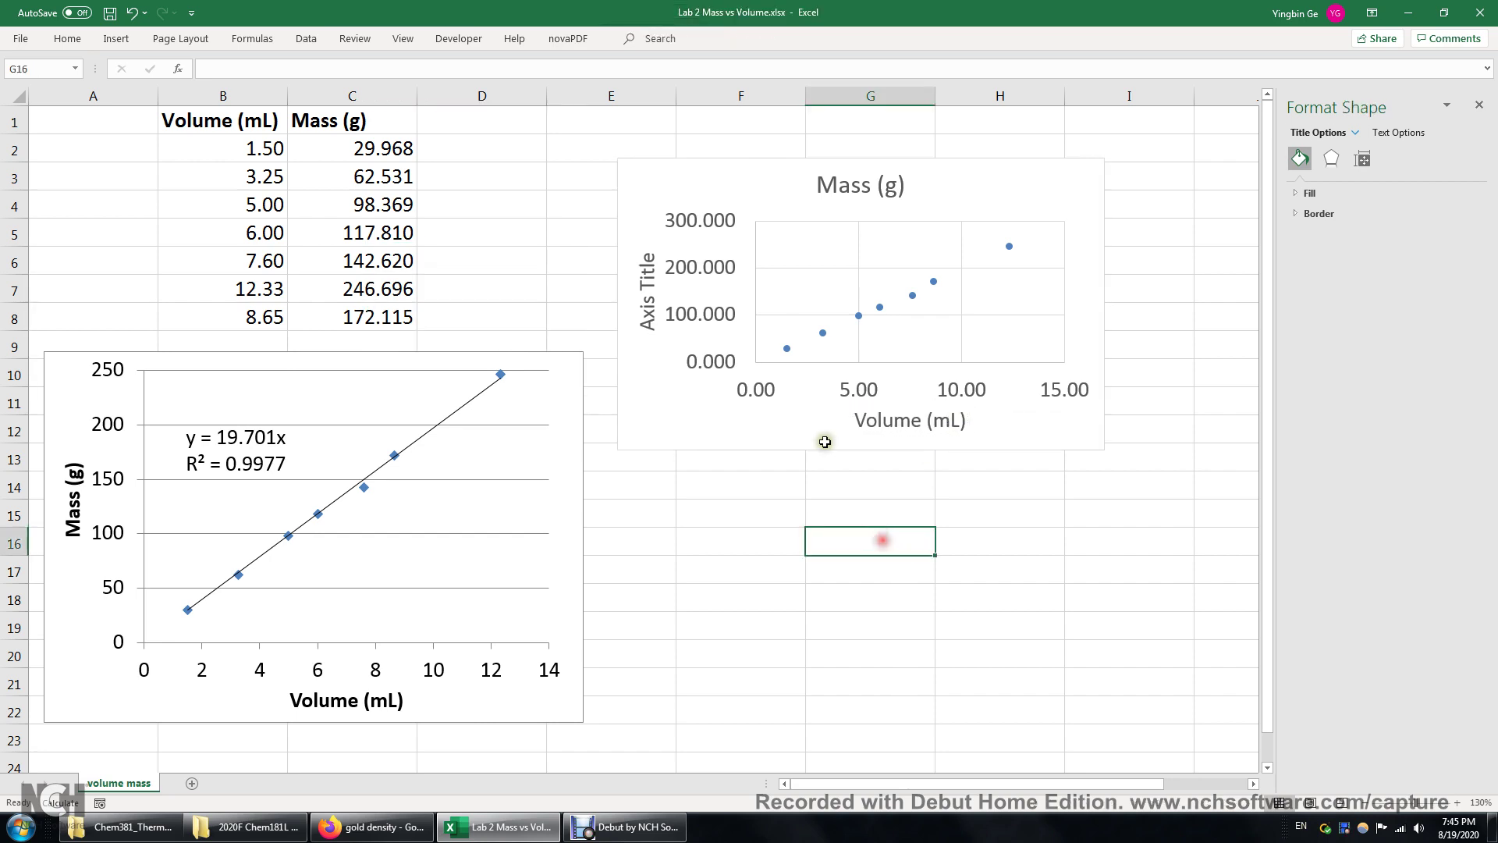
left_click(647, 318)
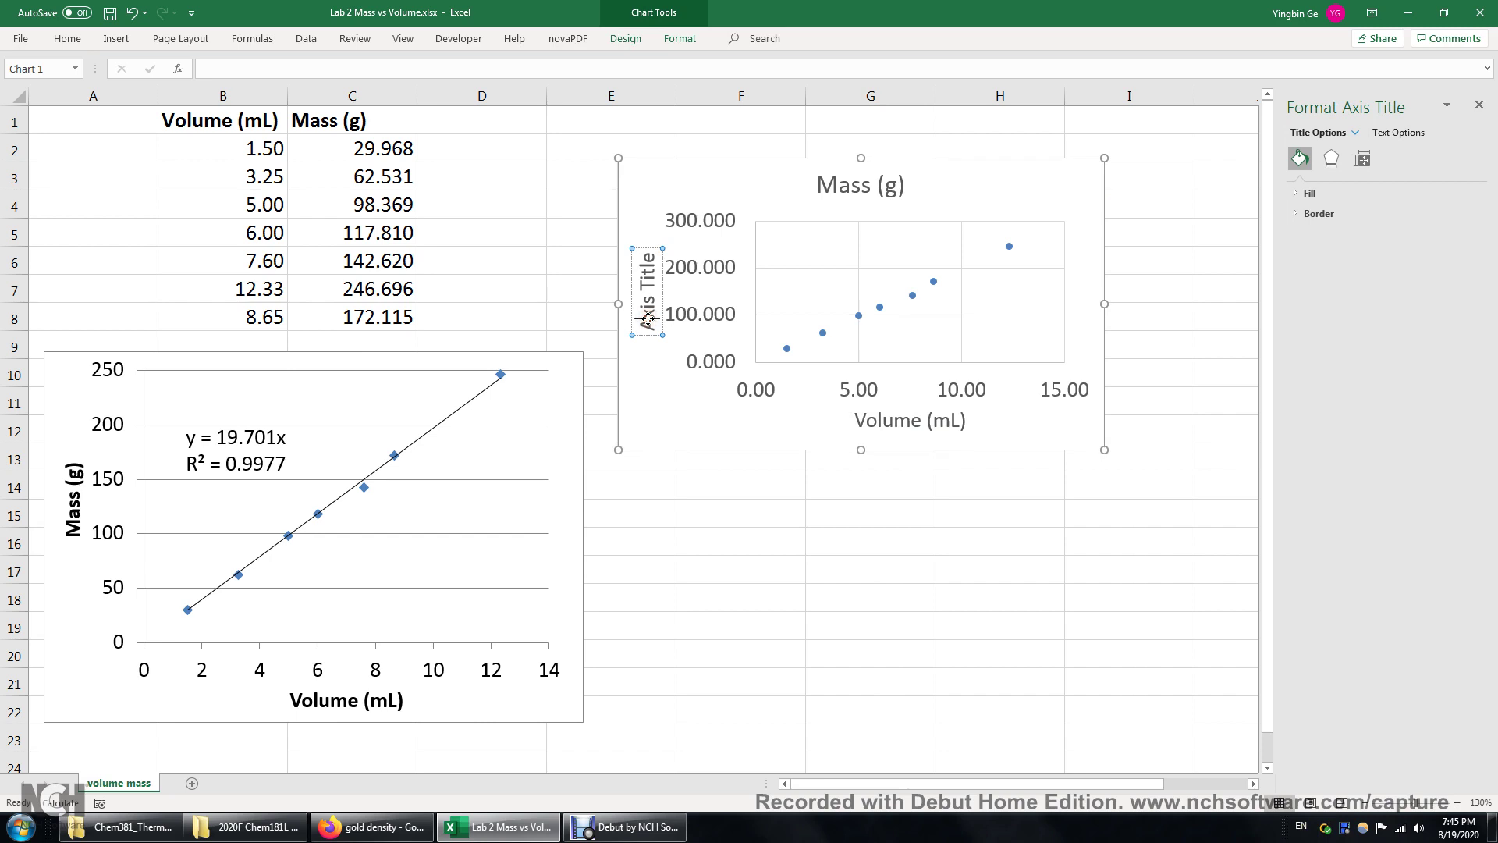
triple_click(647, 317)
type("Mass")
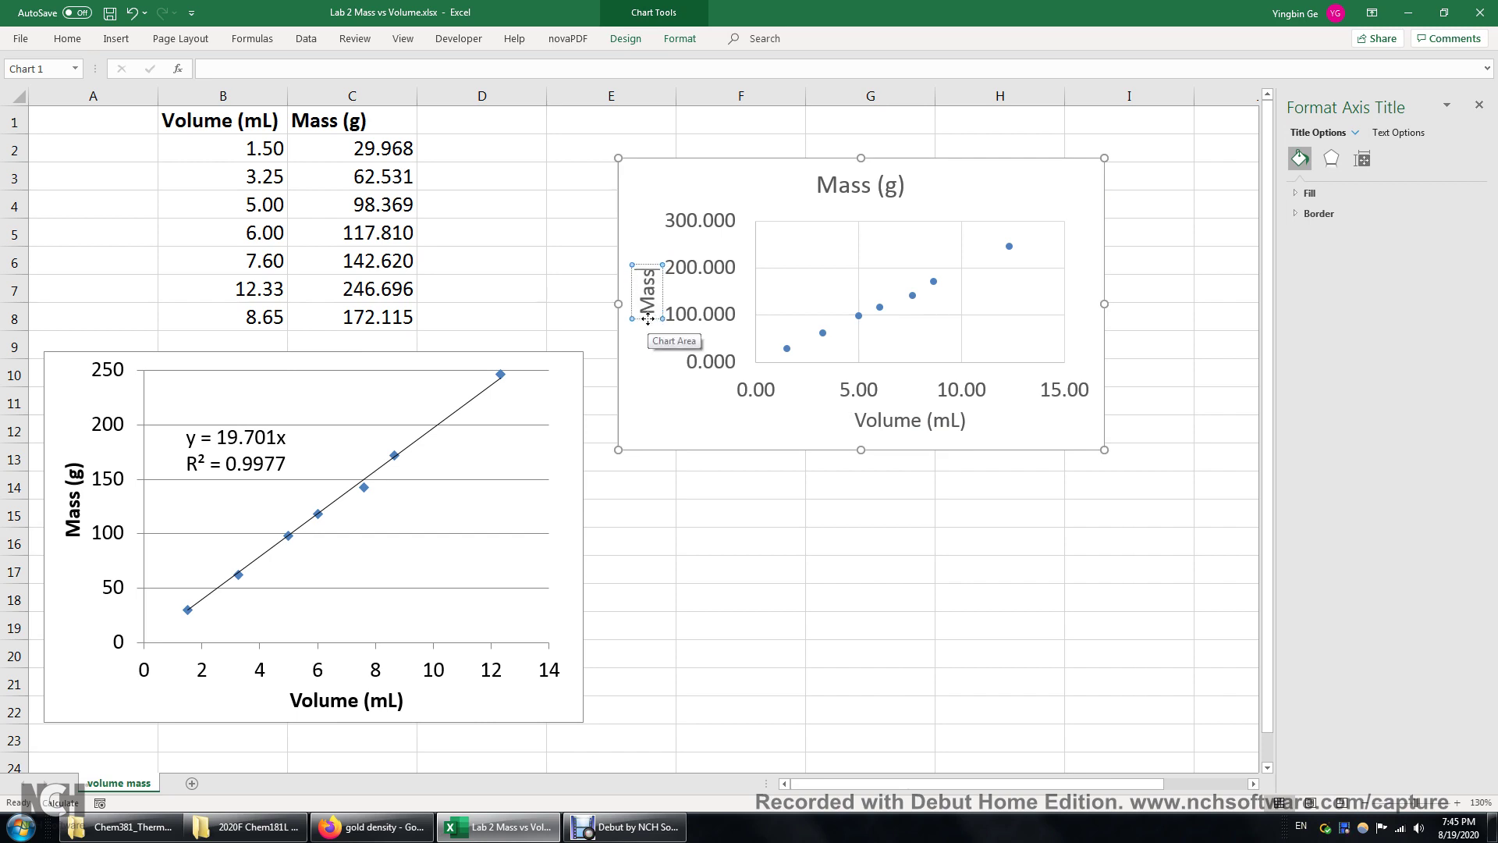
type(" (g)")
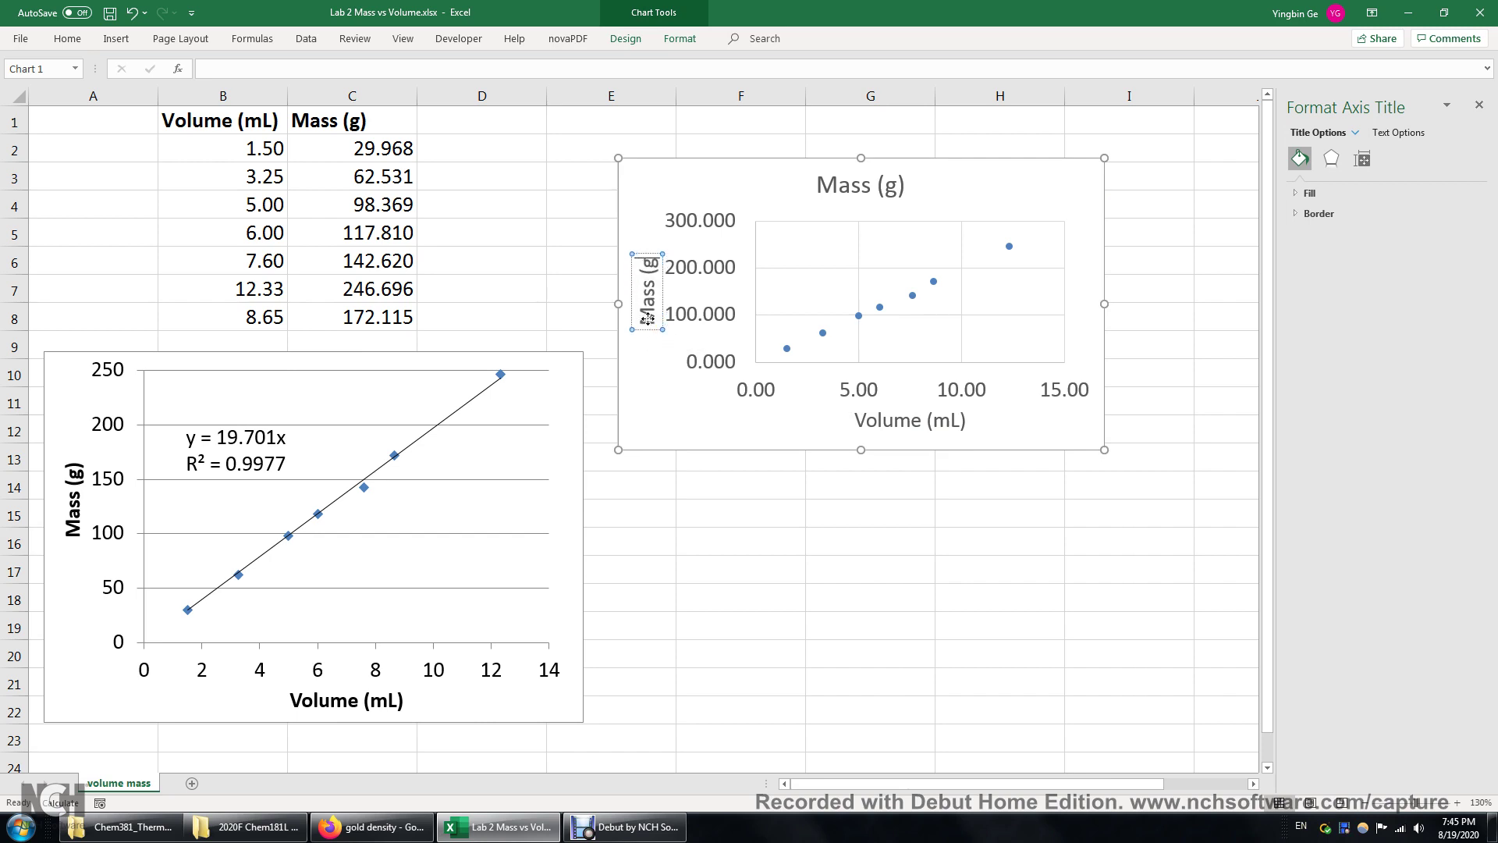
Rename the chart title to 'Density'
left_click(850, 185)
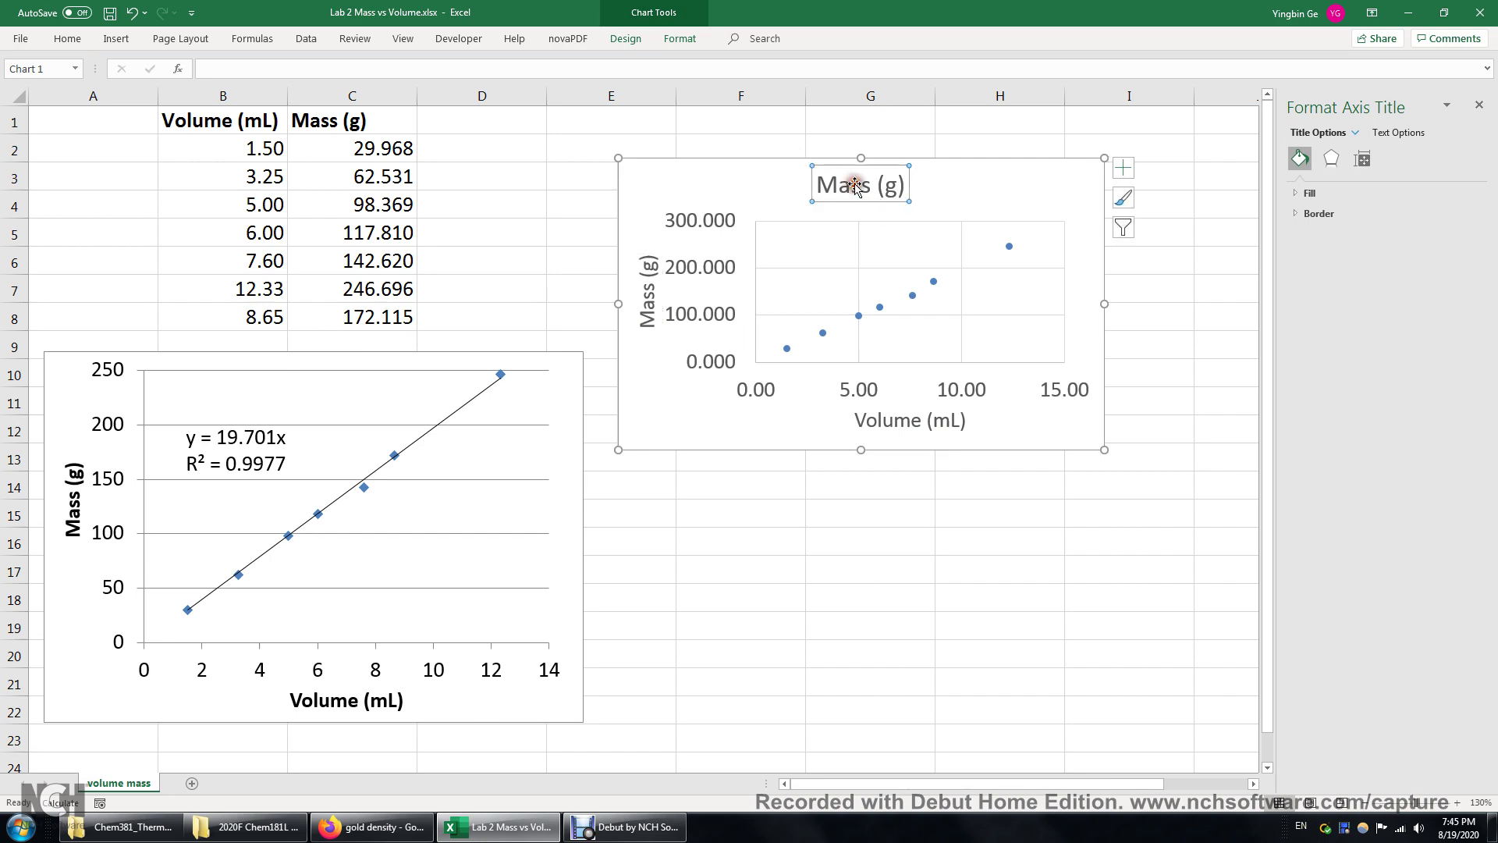
left_click_drag(816, 185, 902, 193)
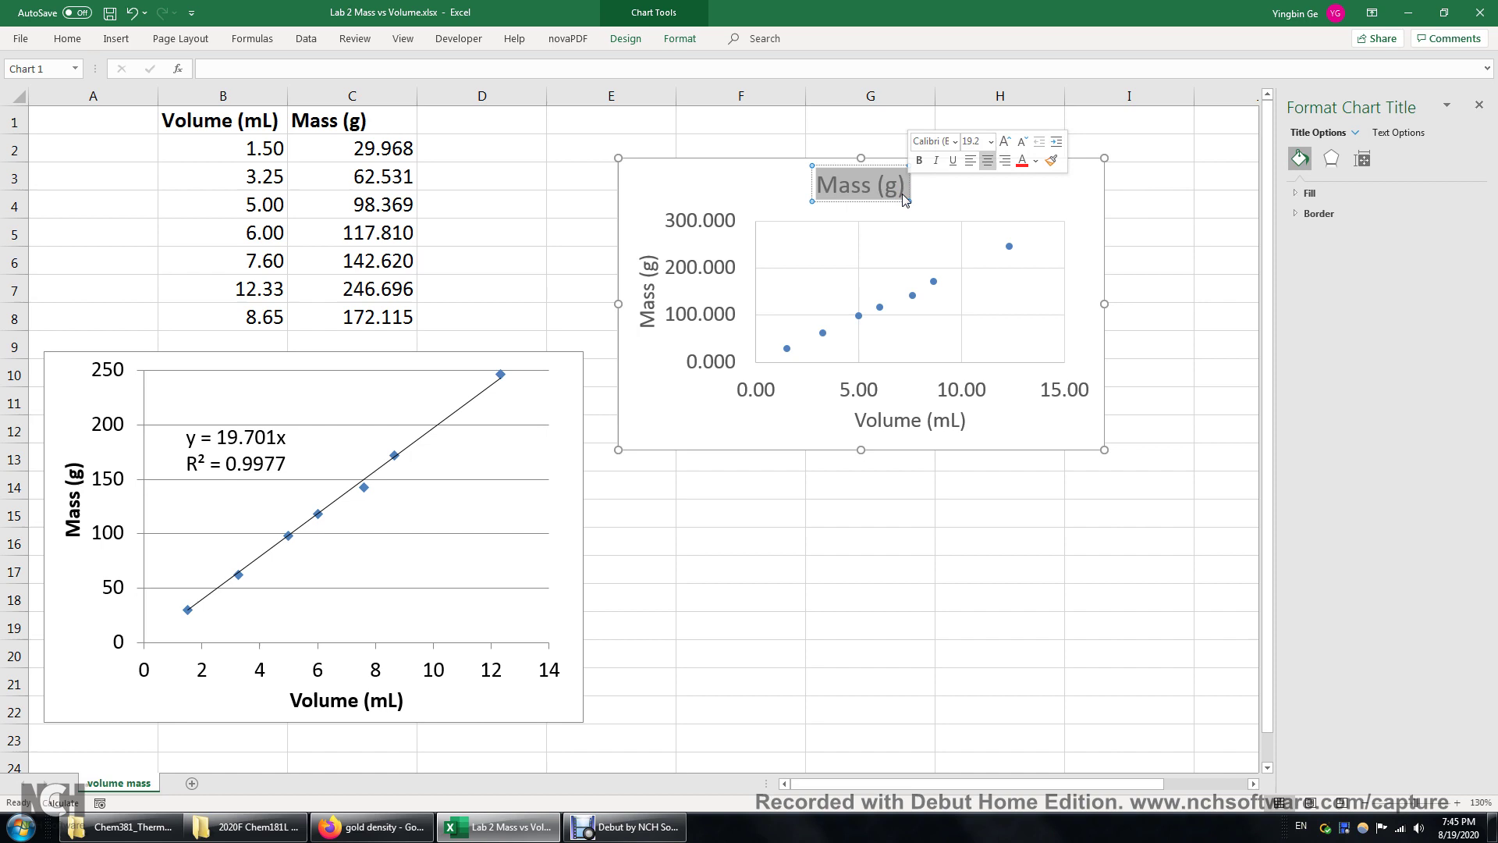
type("Density")
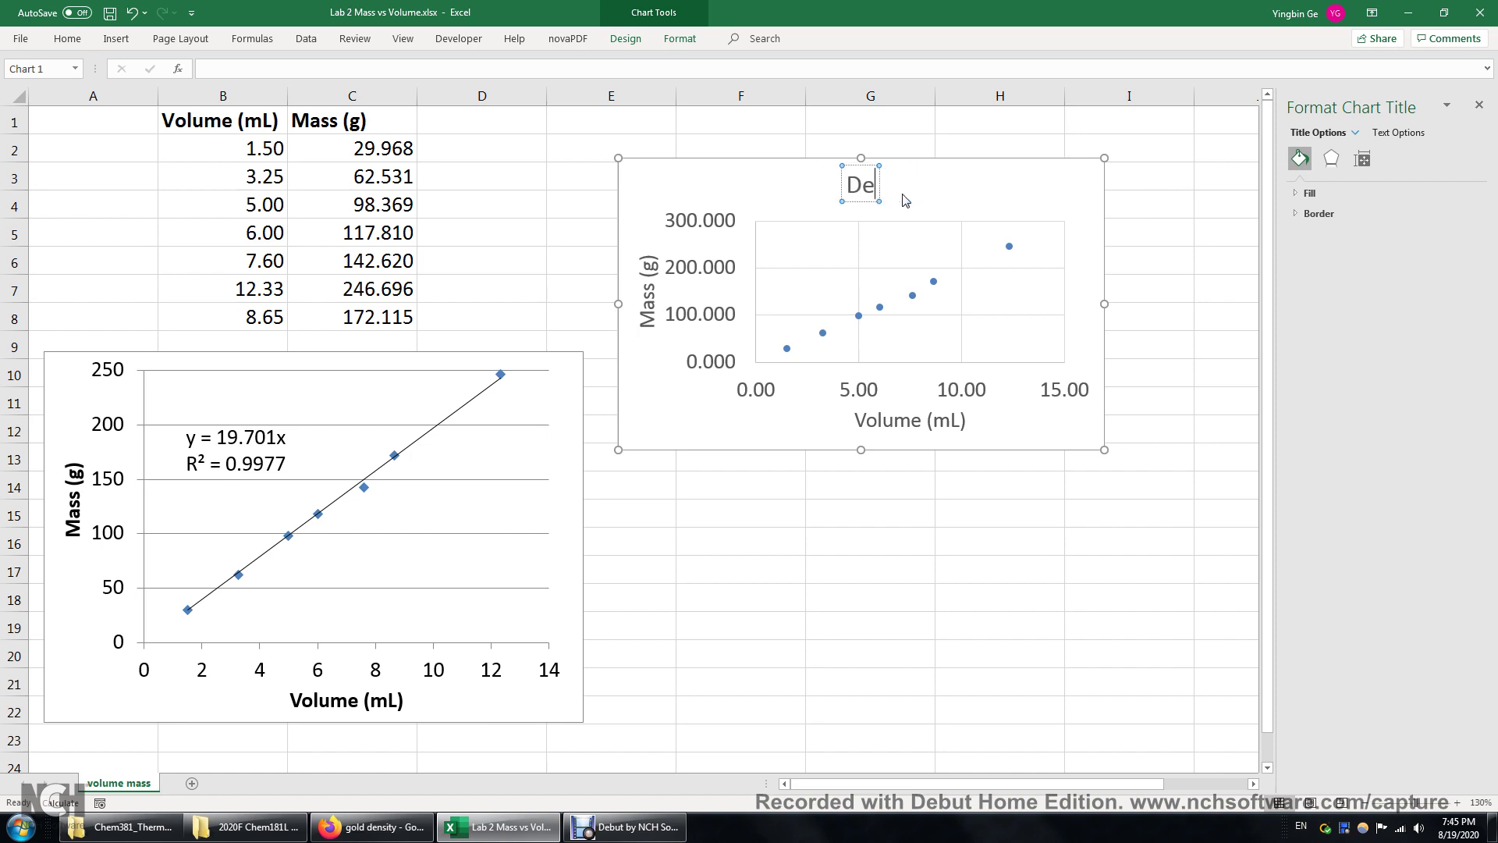
left_click(972, 556)
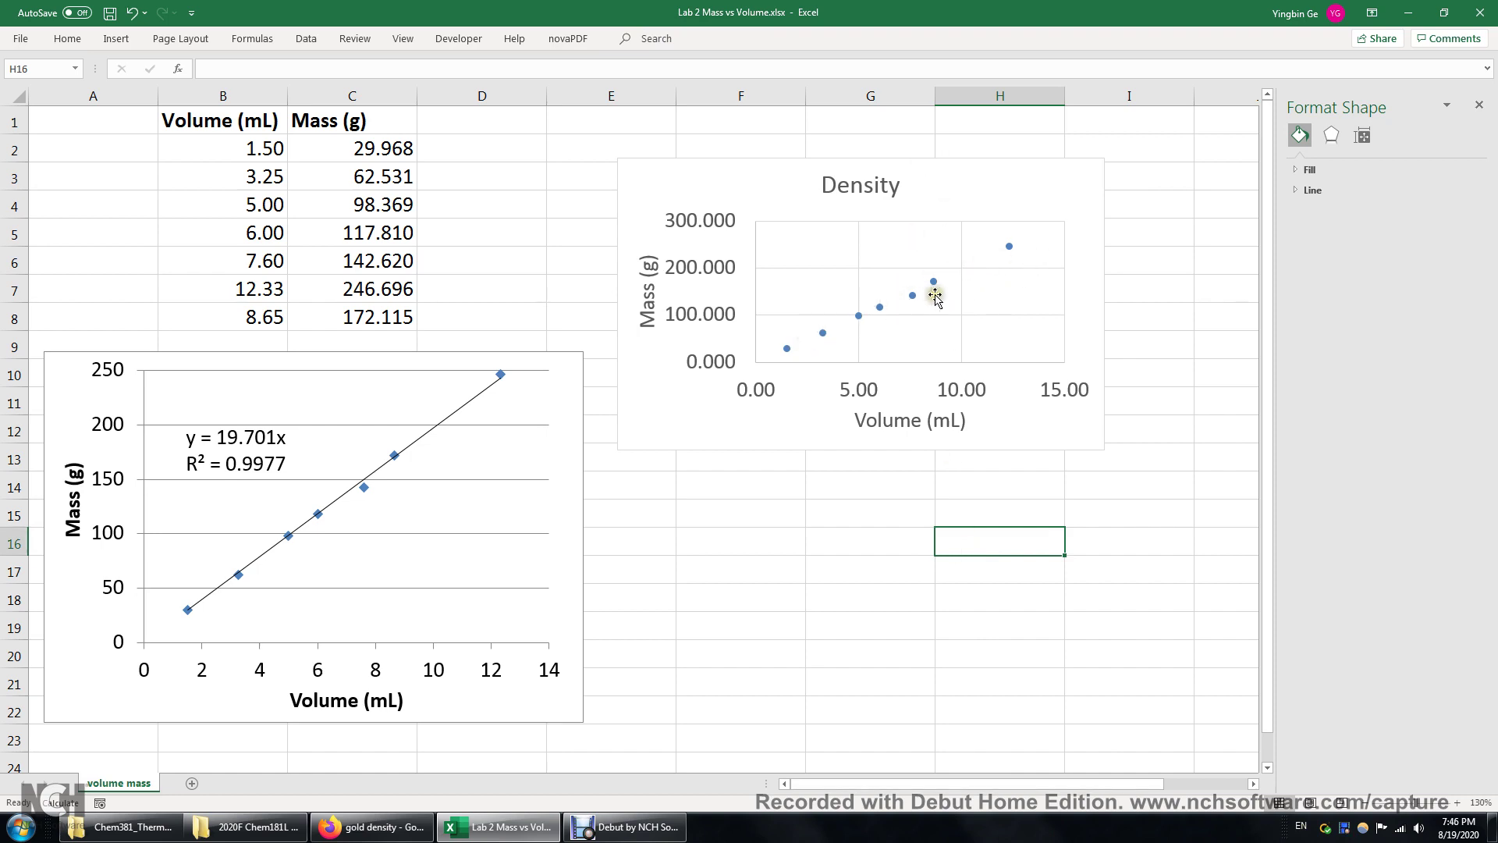
Add a zero-intercept linear trendline showing equation and R², with the label moved to the upper left
right_click(823, 333)
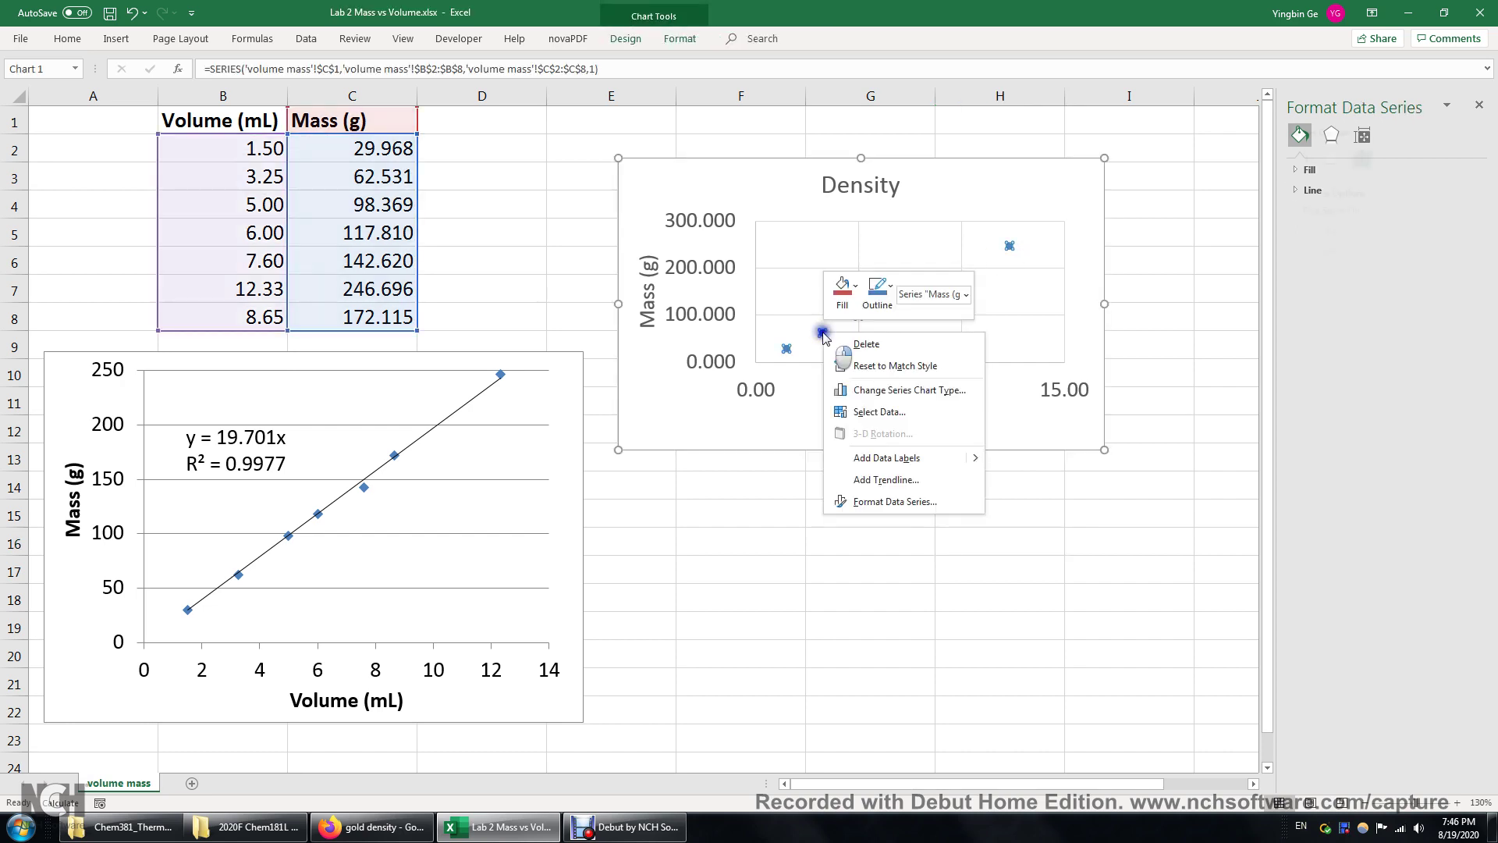
left_click(882, 479)
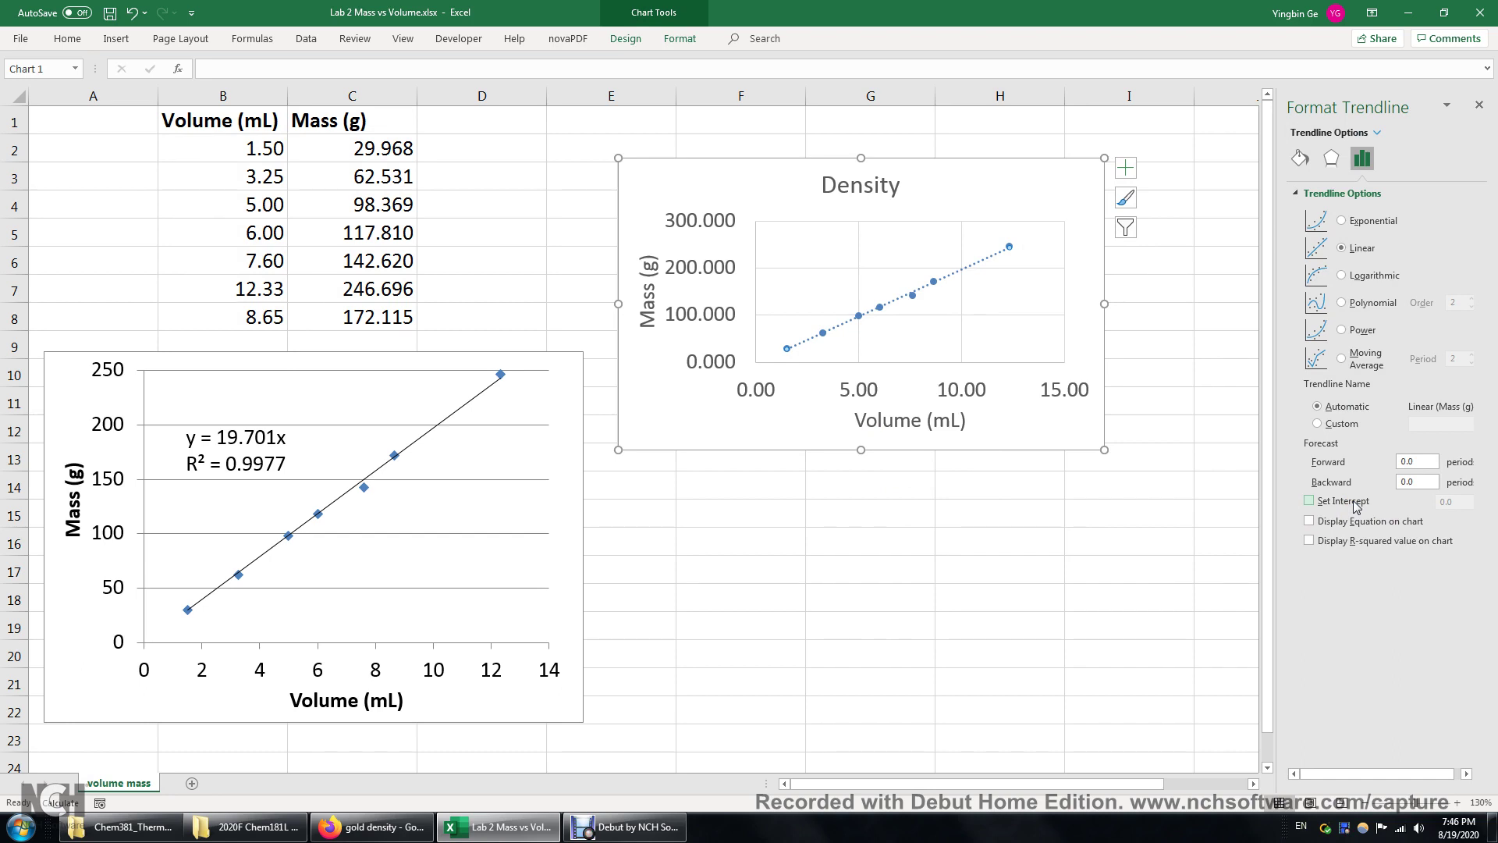
left_click(1354, 506)
left_click(1345, 542)
left_click(941, 236)
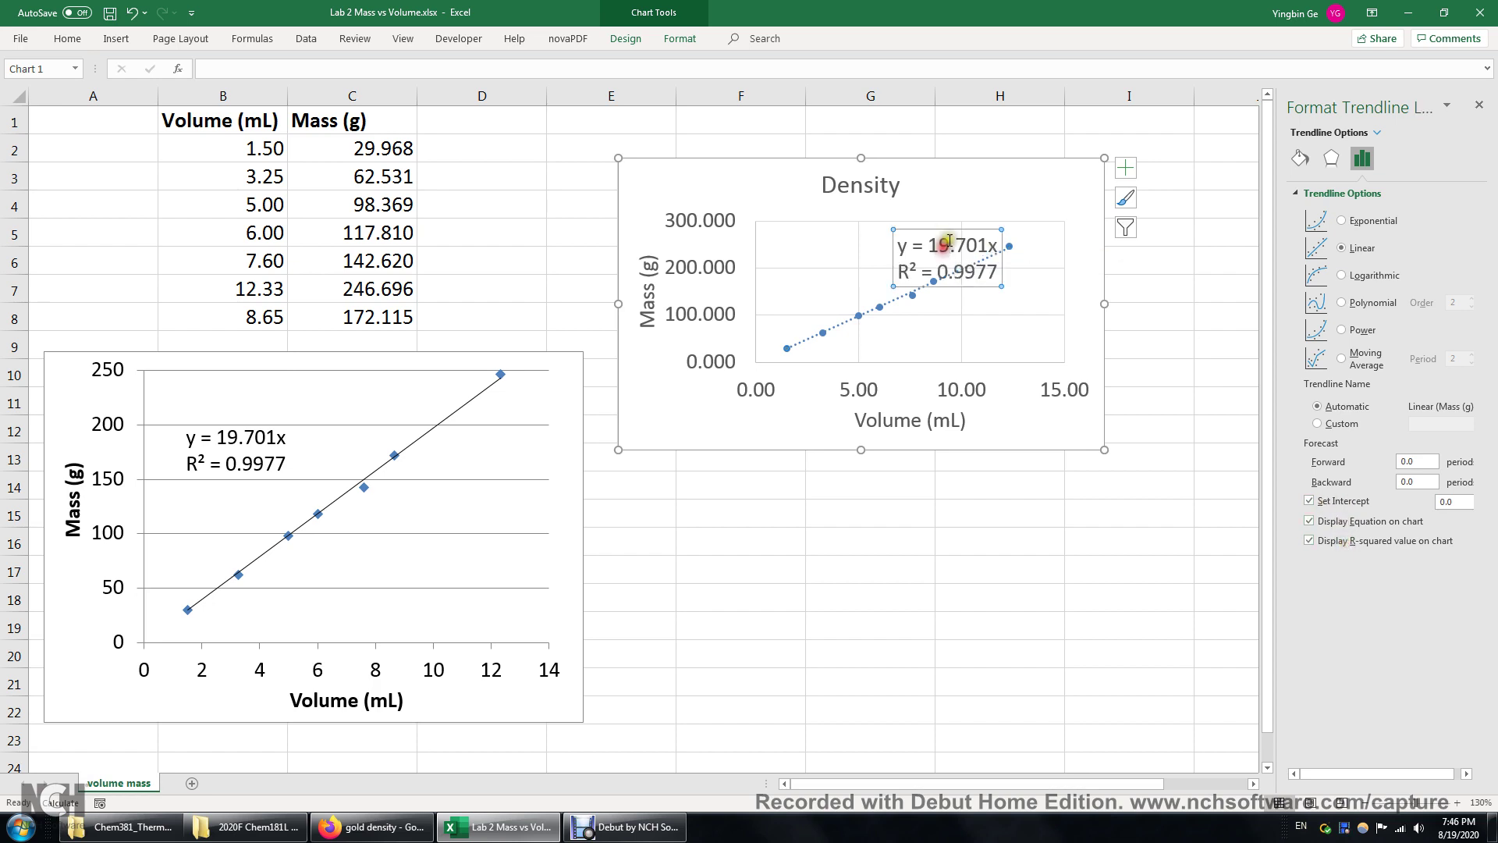
left_click_drag(956, 231, 830, 225)
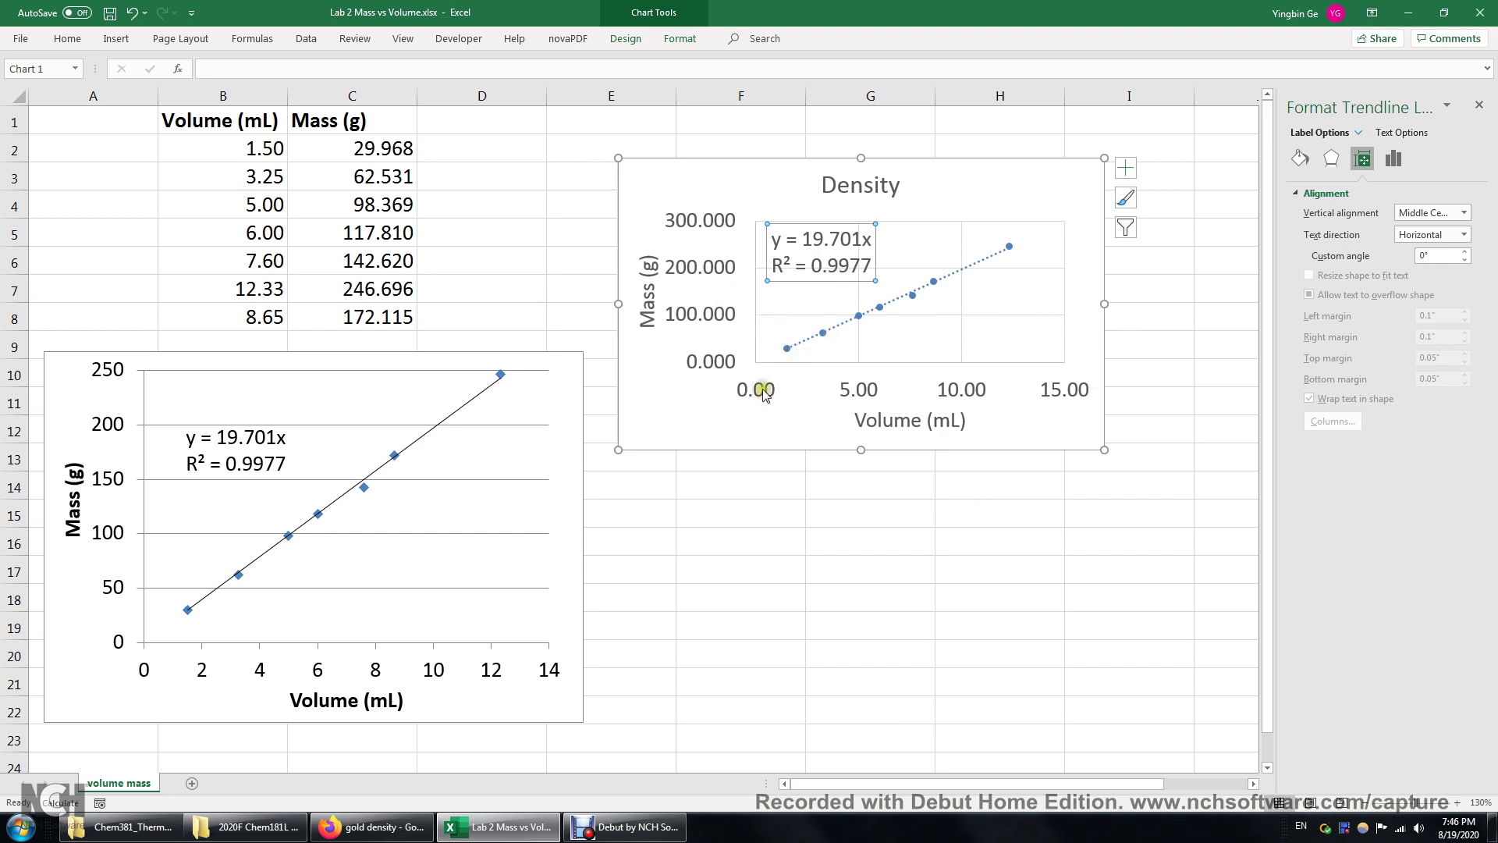
Set the vertical (mass) axis number format to 0 decimal places
right_click(706, 359)
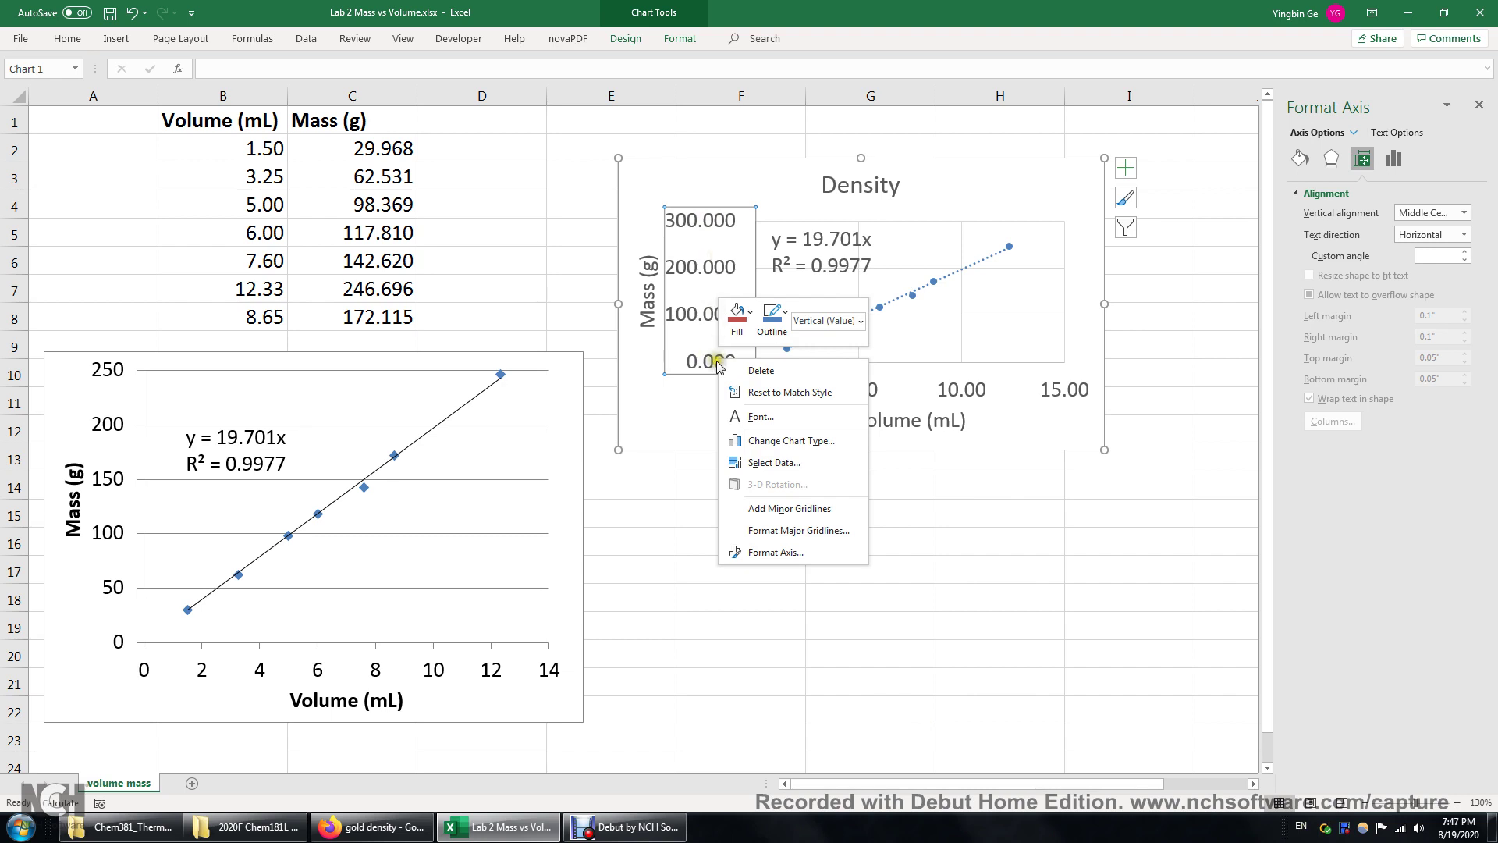
left_click(782, 559)
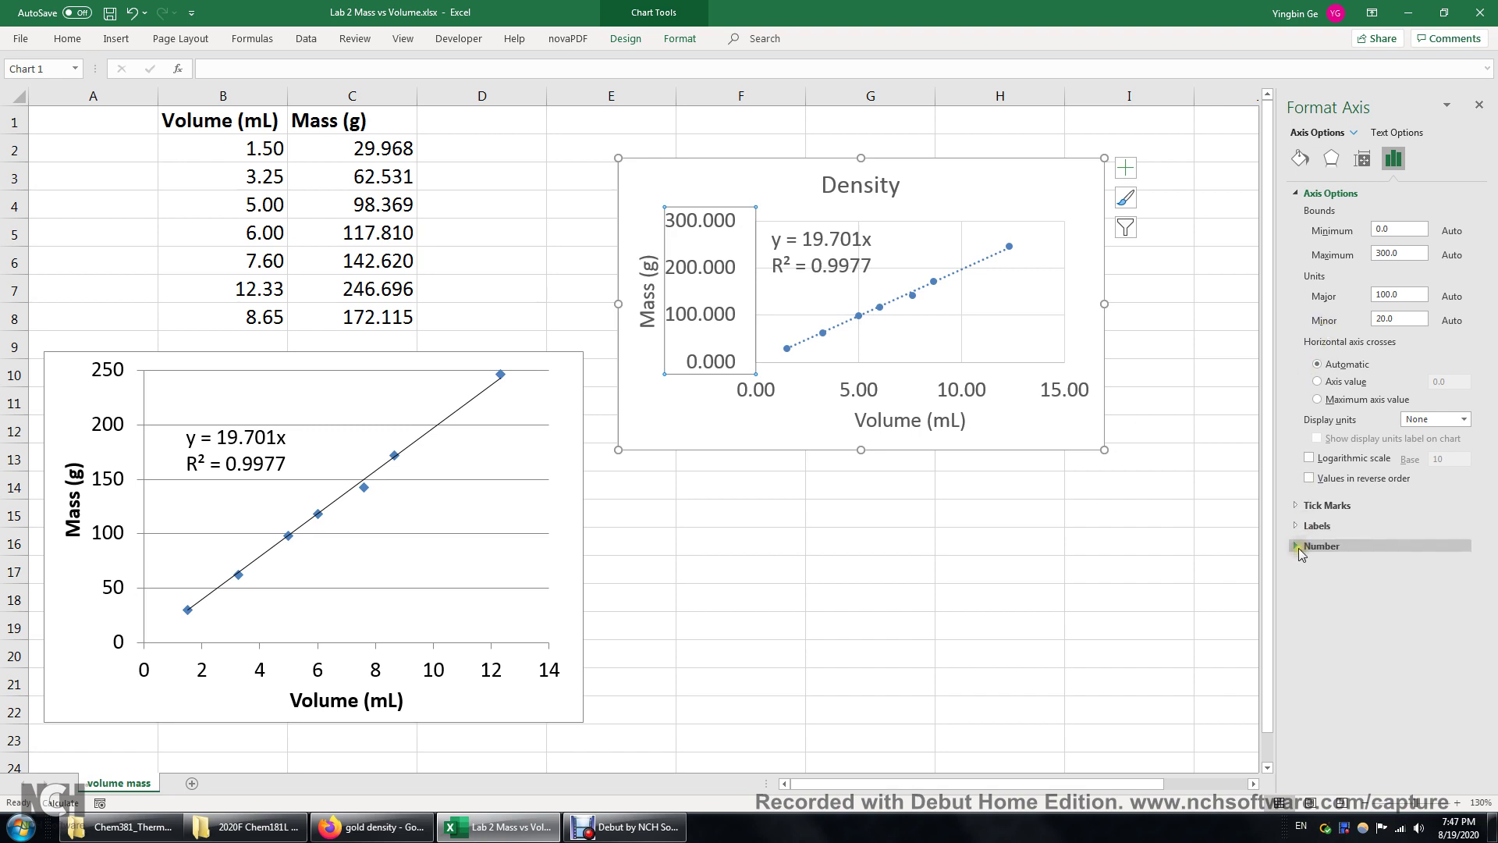
left_click(1336, 544)
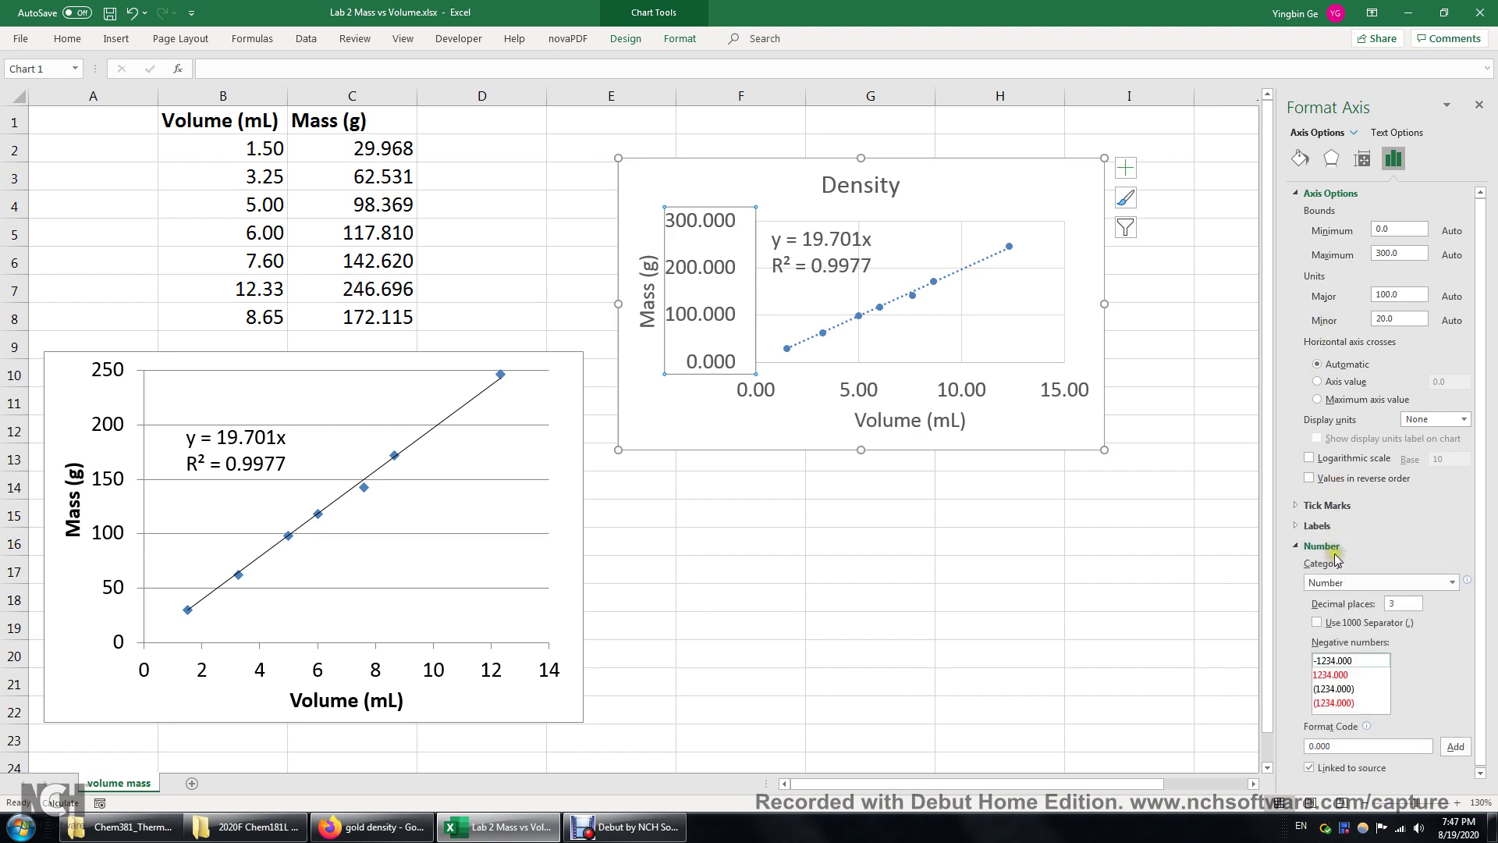
left_click_drag(1396, 605, 1353, 609)
type("0")
key("Return")
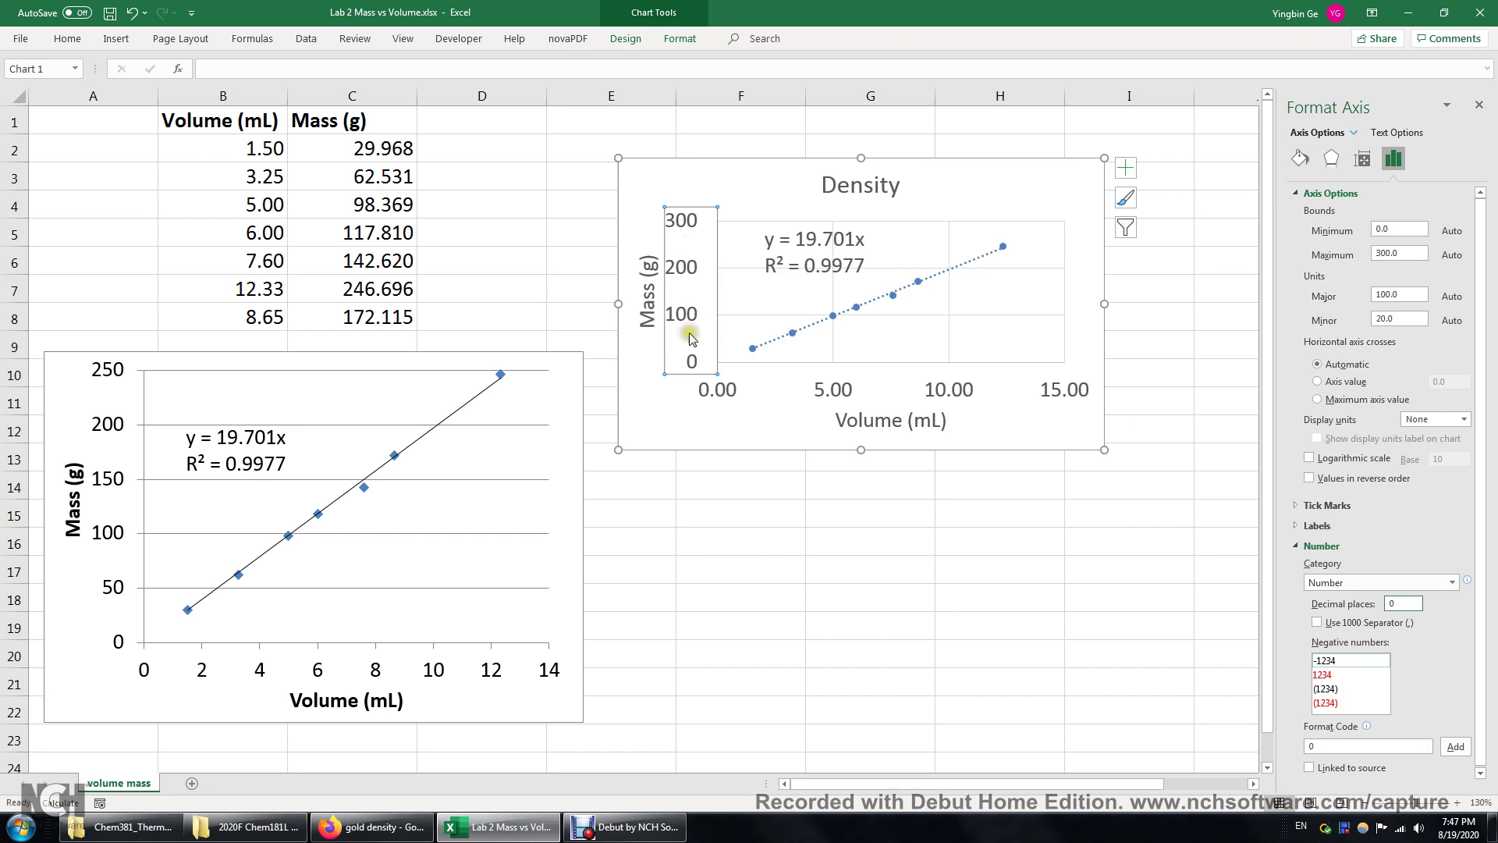
Set the horizontal (volume) axis number format to 0 decimal places
left_click(947, 390)
right_click(952, 389)
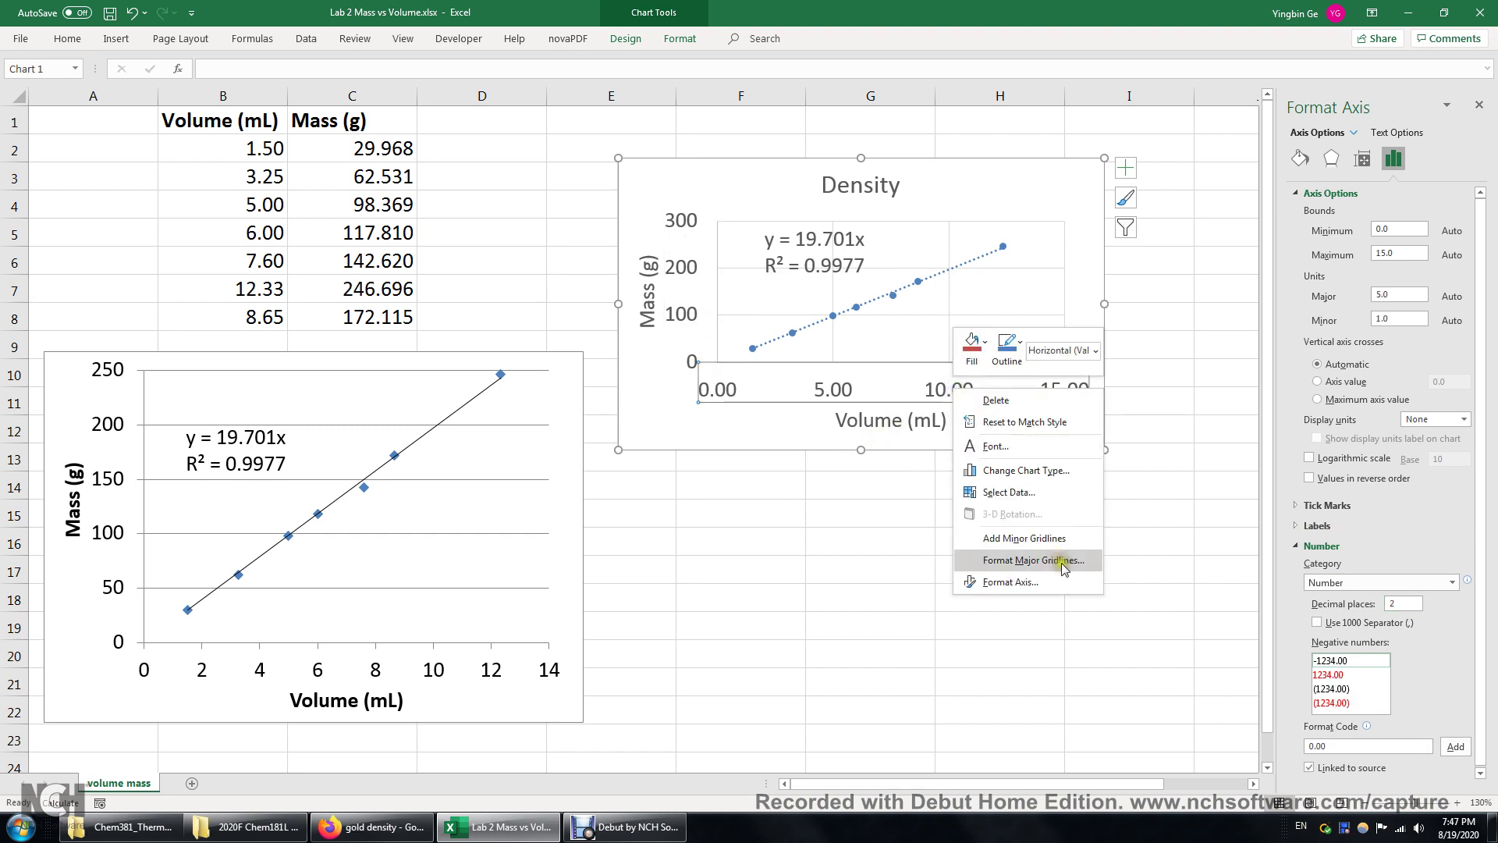
left_click(1063, 582)
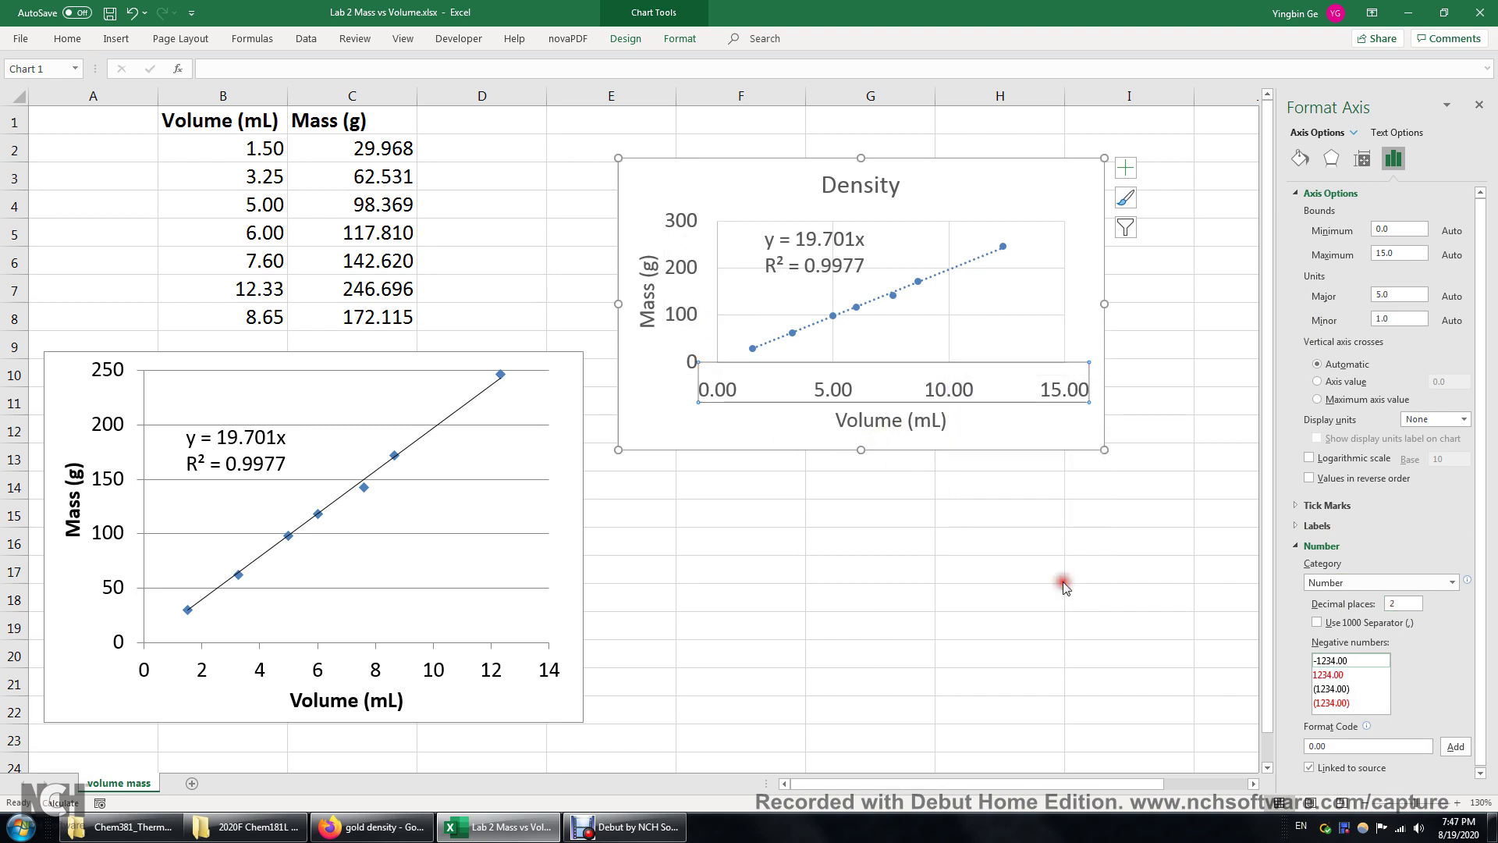
double_click(1400, 603)
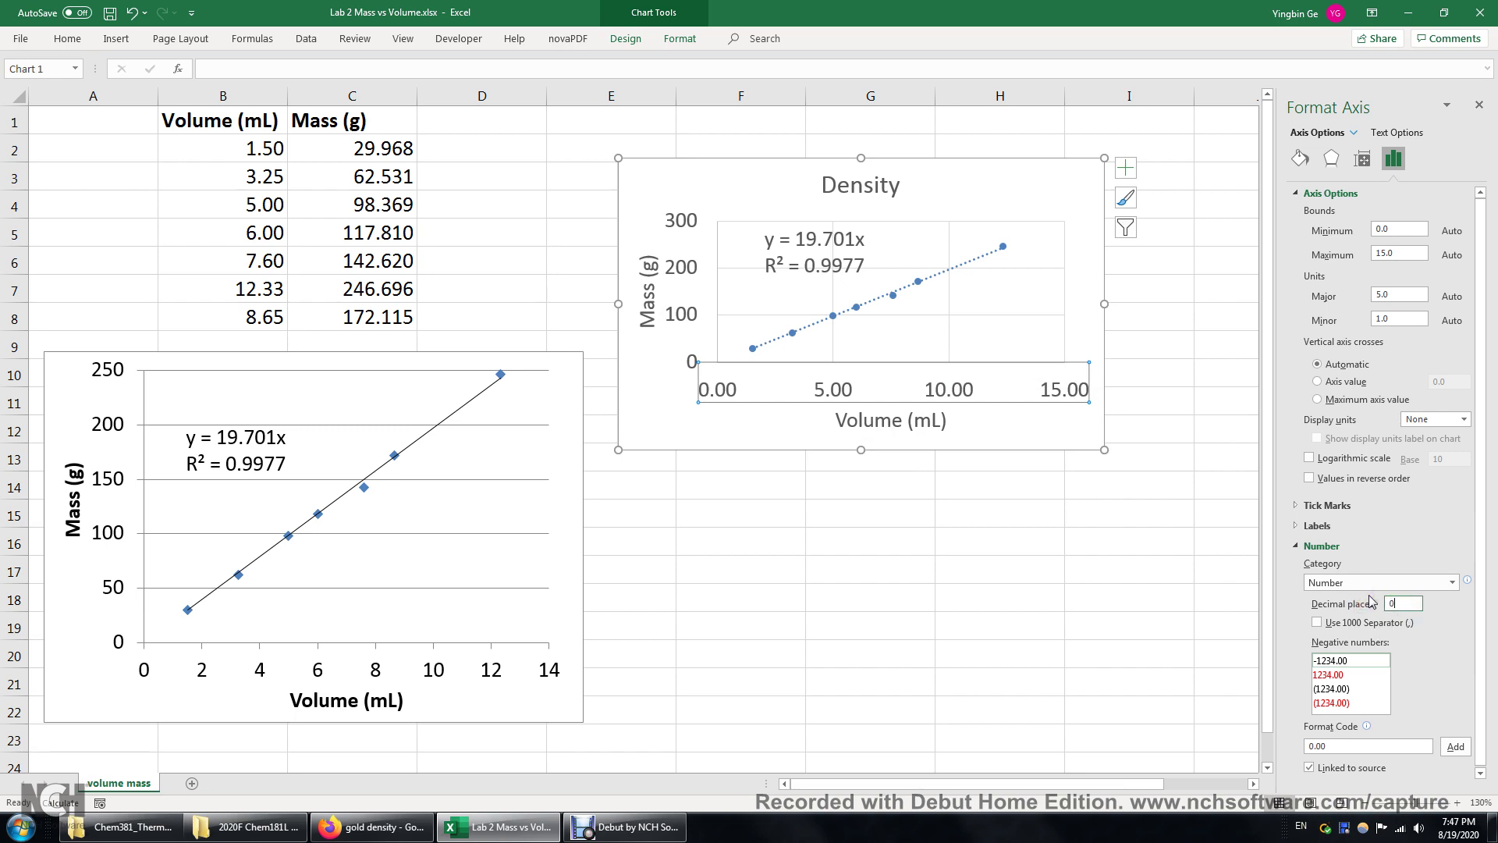
key("Return")
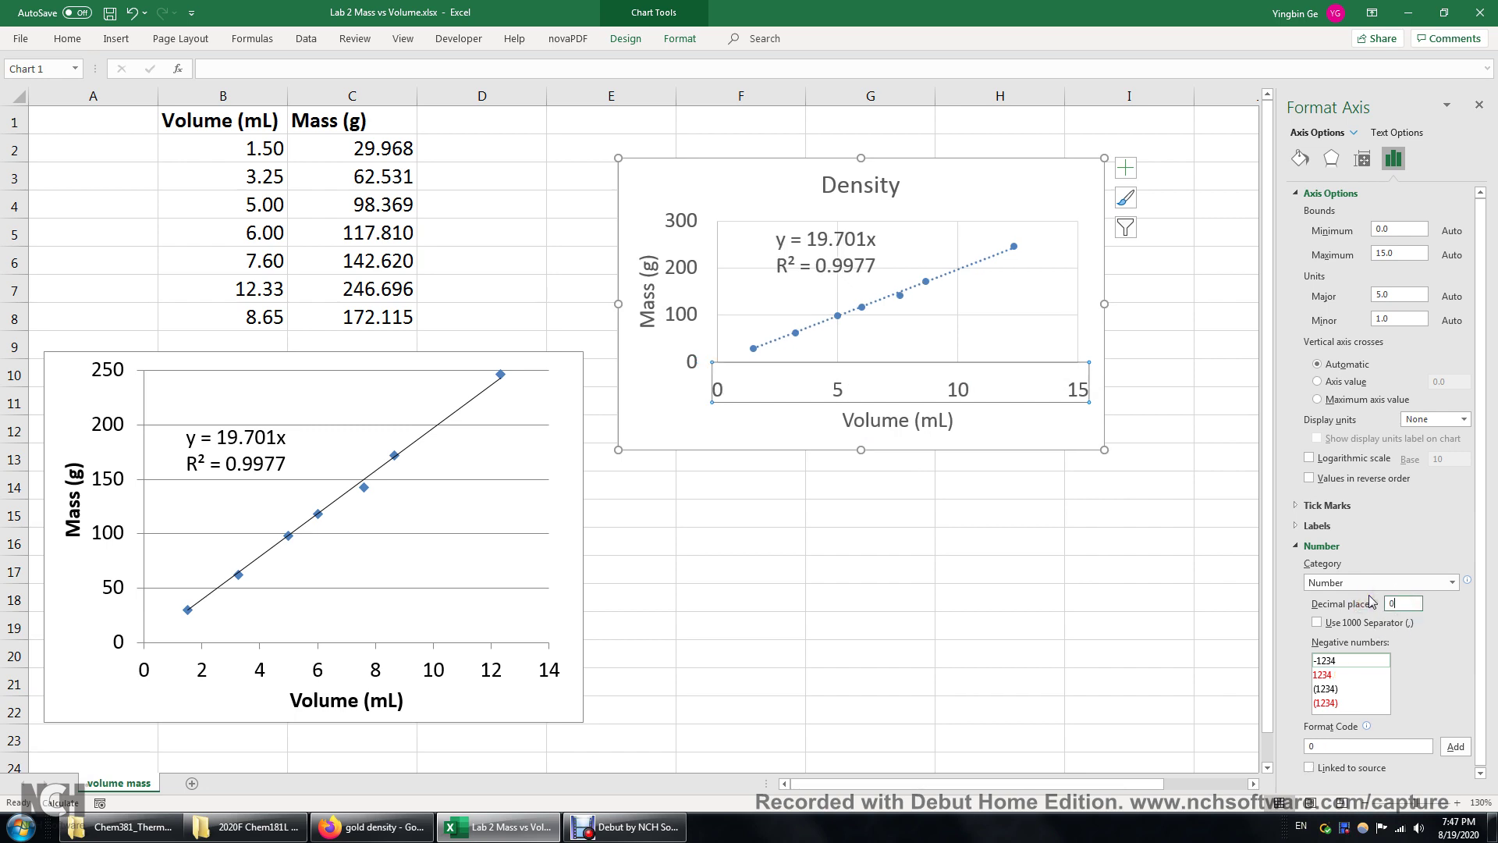
left_click(1093, 658)
left_click(1054, 184)
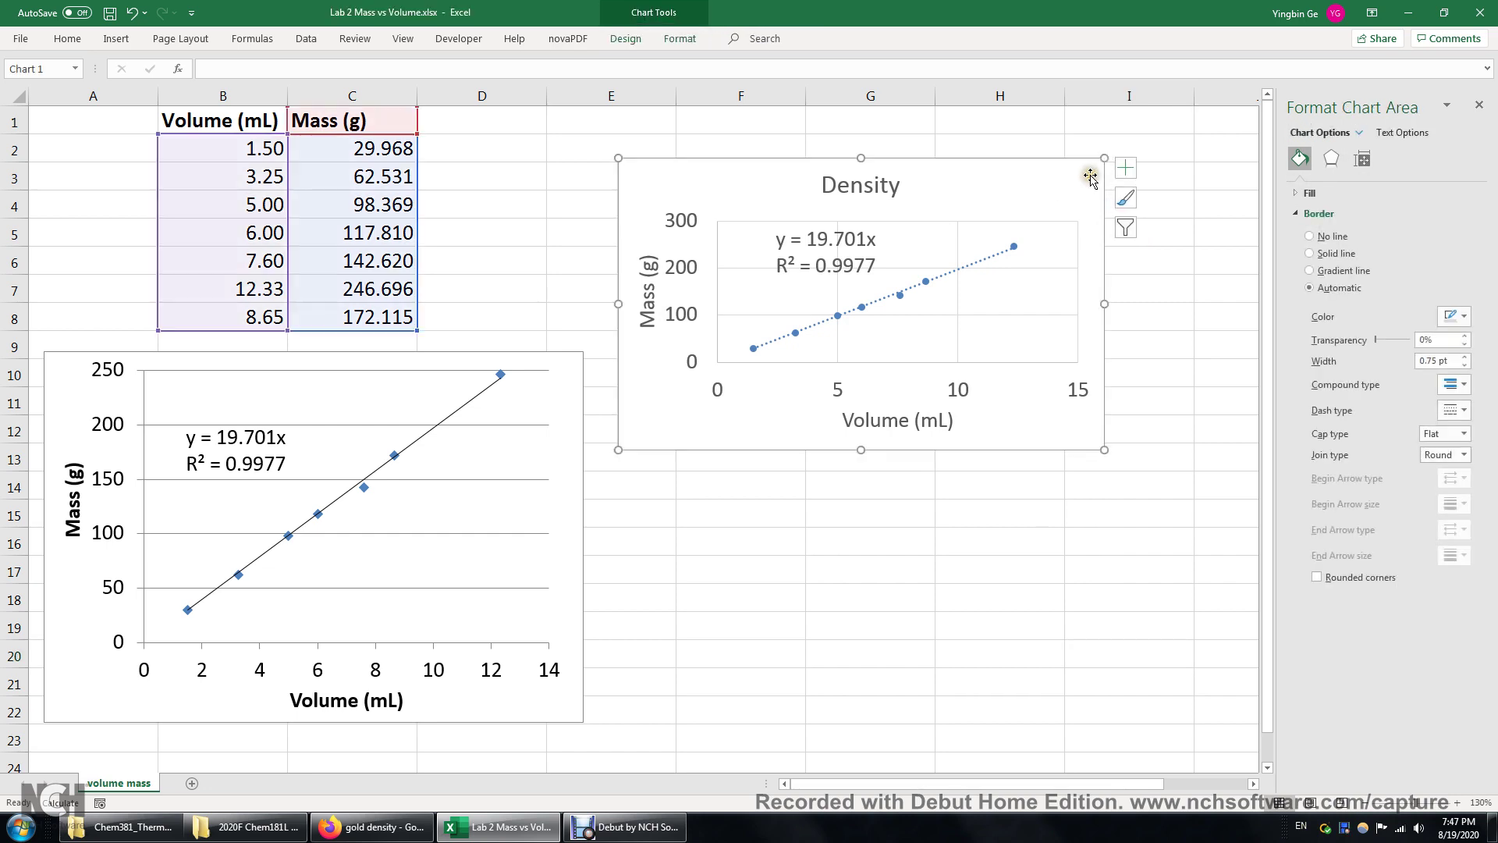
left_click(1125, 168)
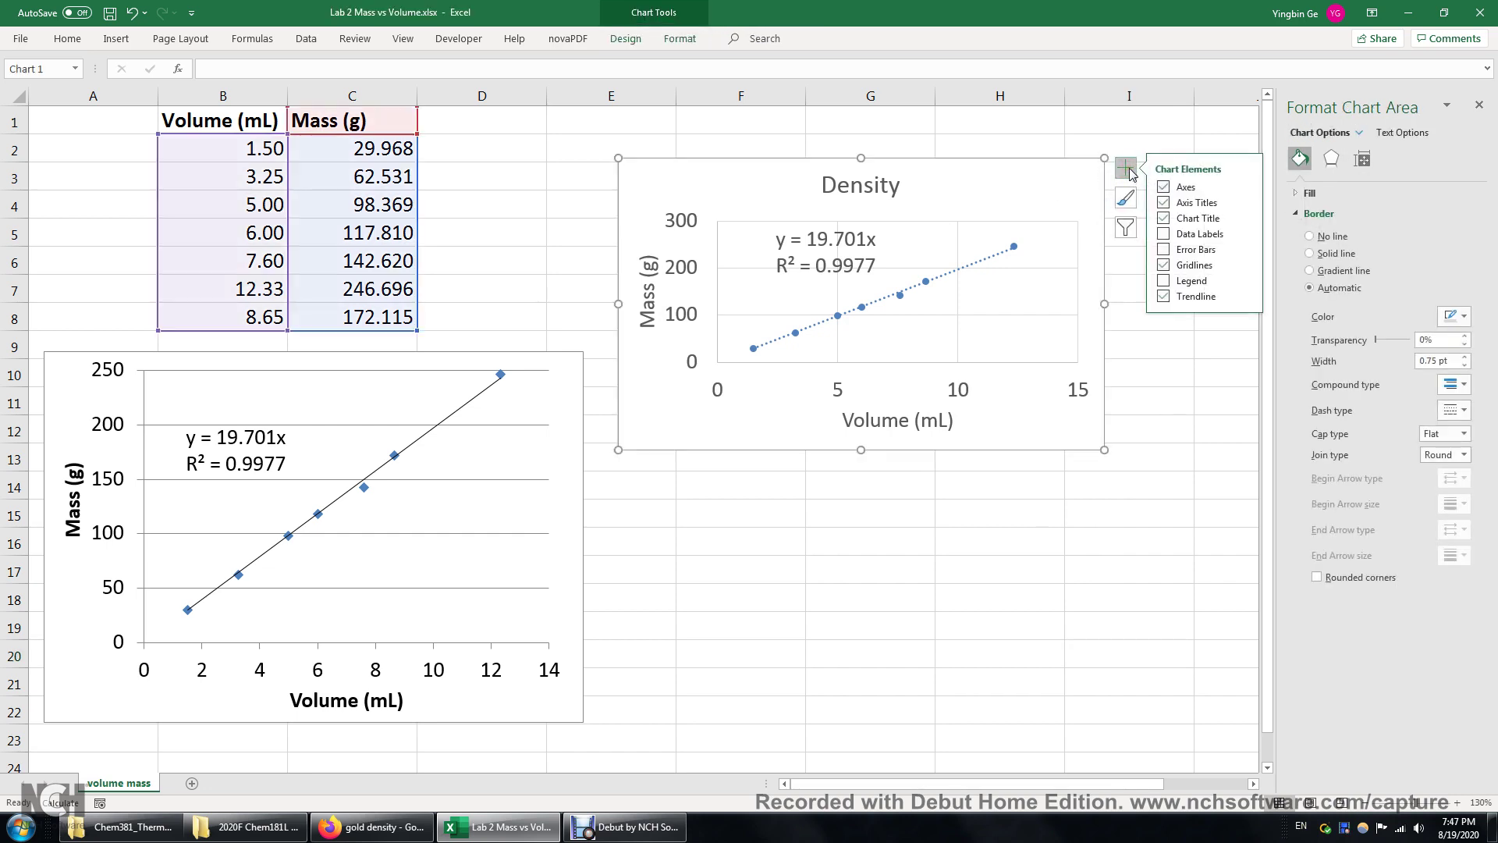
left_click(1164, 234)
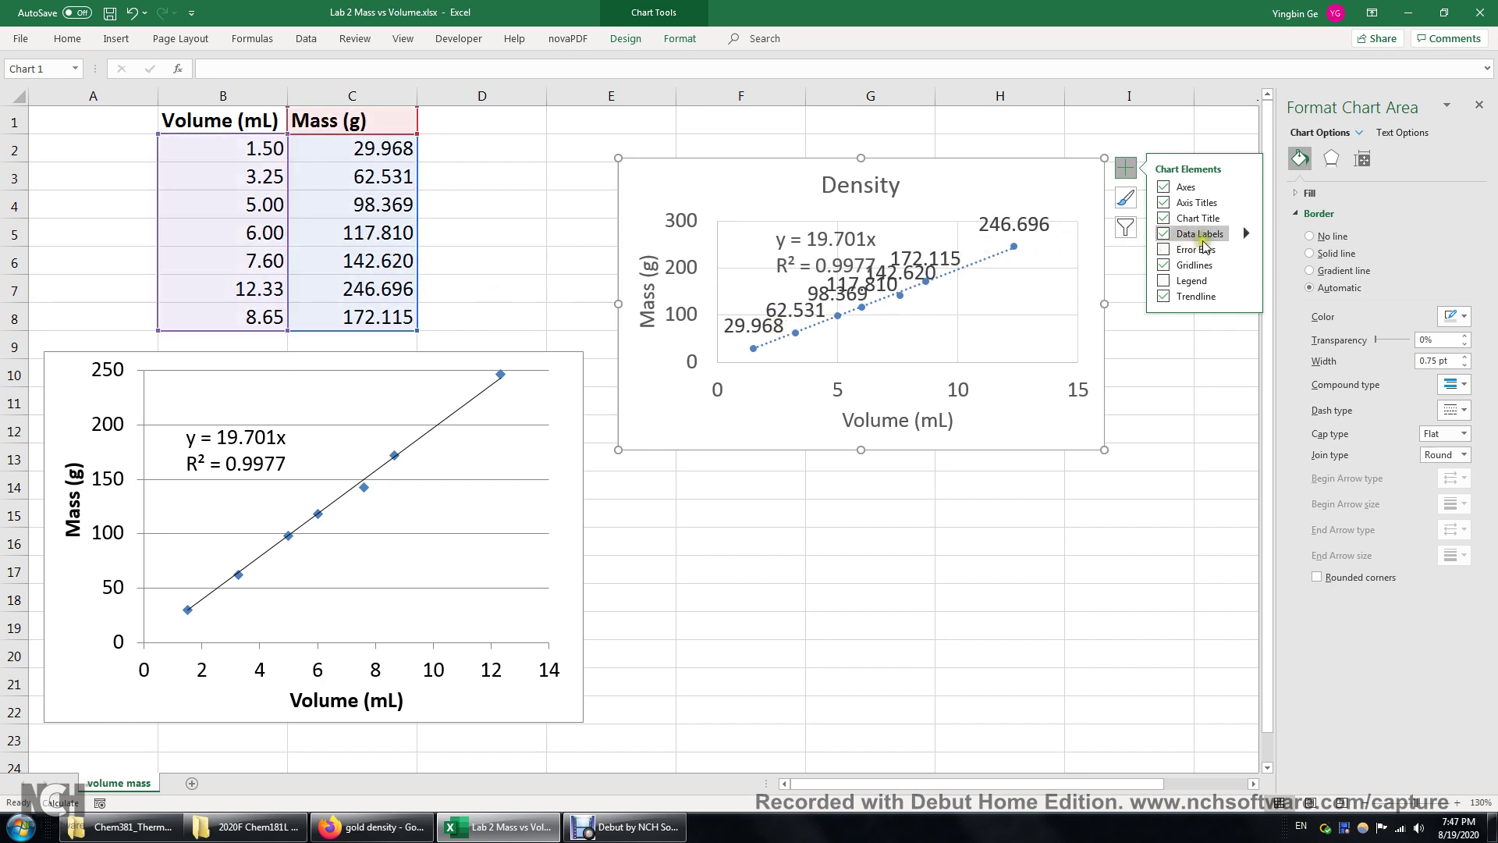
left_click(1196, 279)
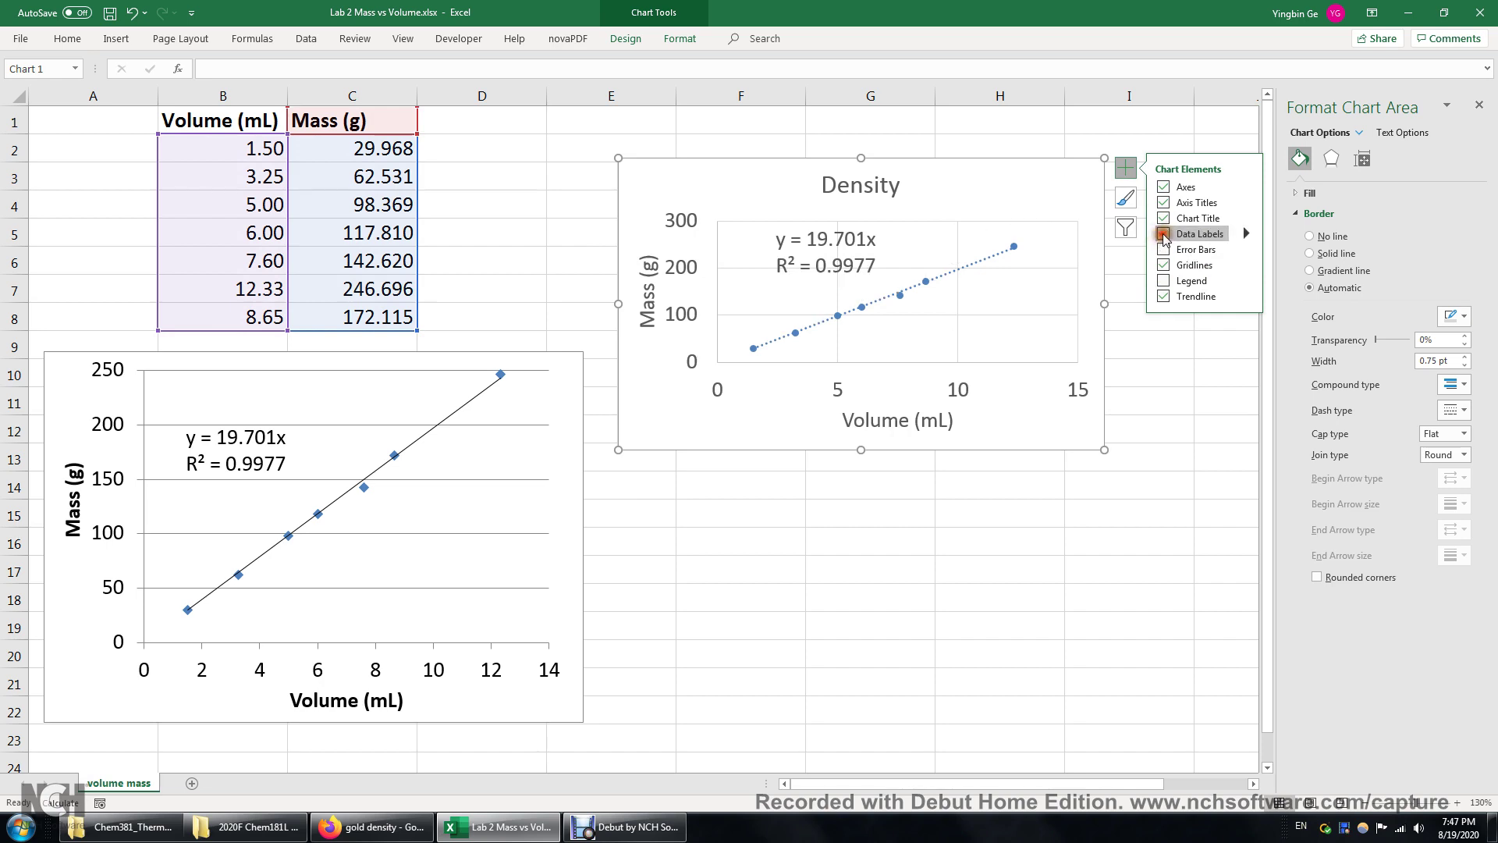
left_click(811, 602)
left_click(735, 411)
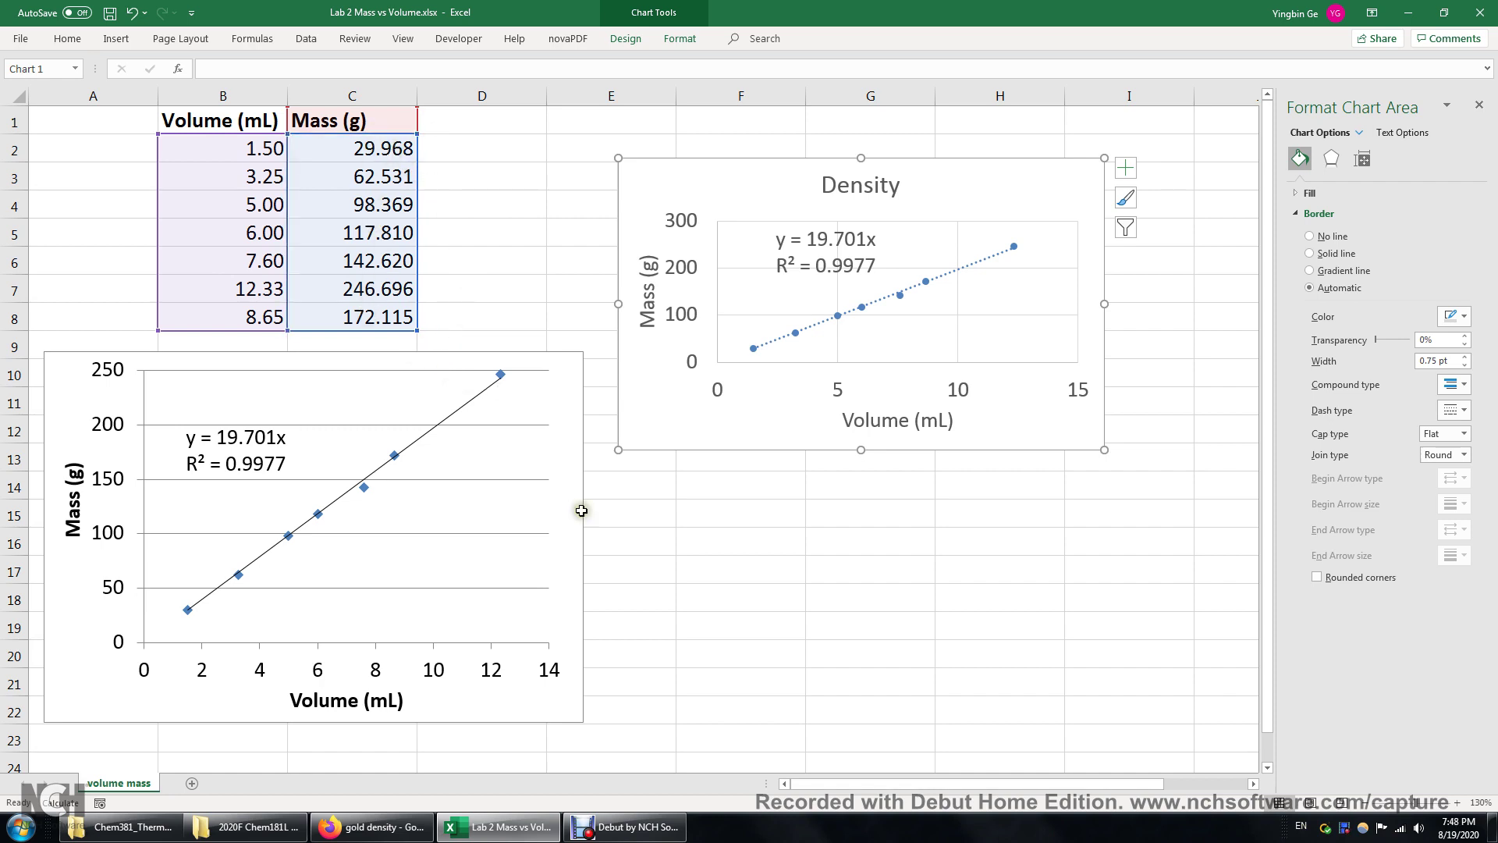
Re-enter the formula =B2*19.3*(0.96+RAND()*0.08) in J2 so column J recalculates
left_click_drag(910, 780, 944, 783)
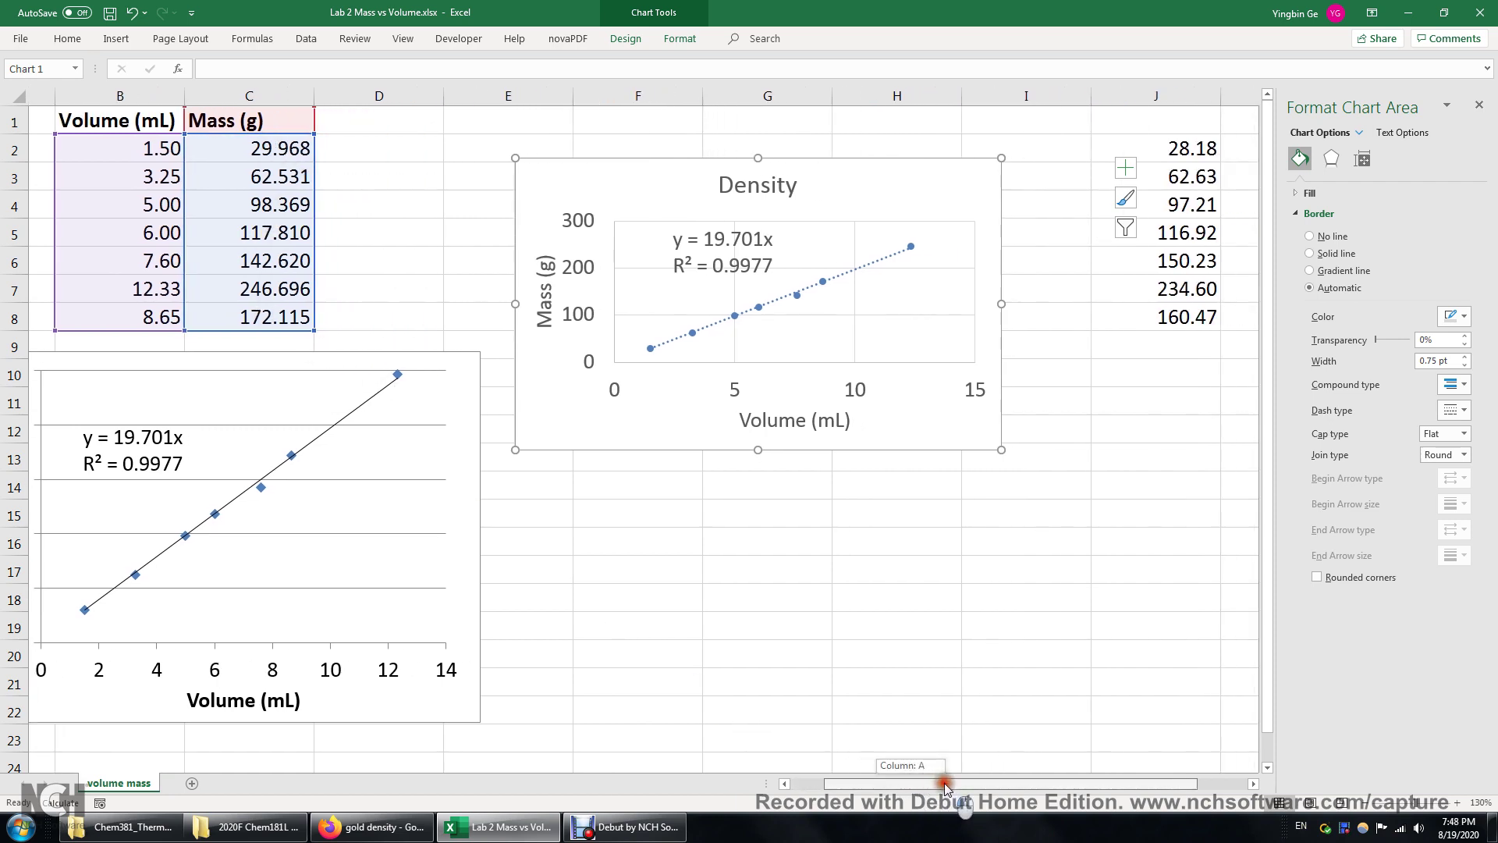
left_click(1126, 147)
double_click(1125, 148)
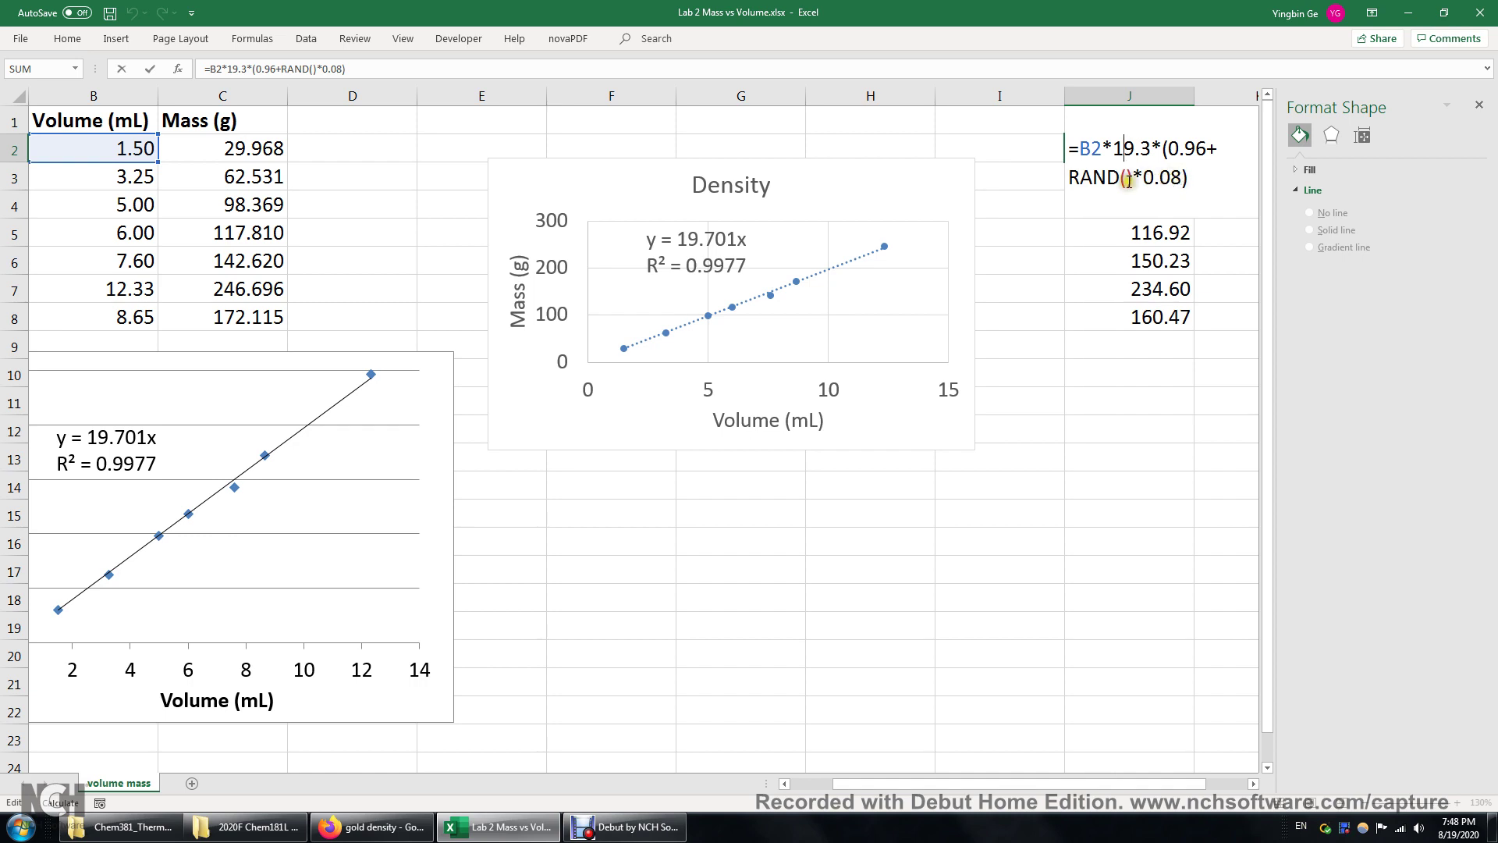
left_click(1128, 181)
key("Return")
Select the mass values in C2:C8, clear the selection, and return to the screen recorder
left_click_drag(254, 150, 248, 321)
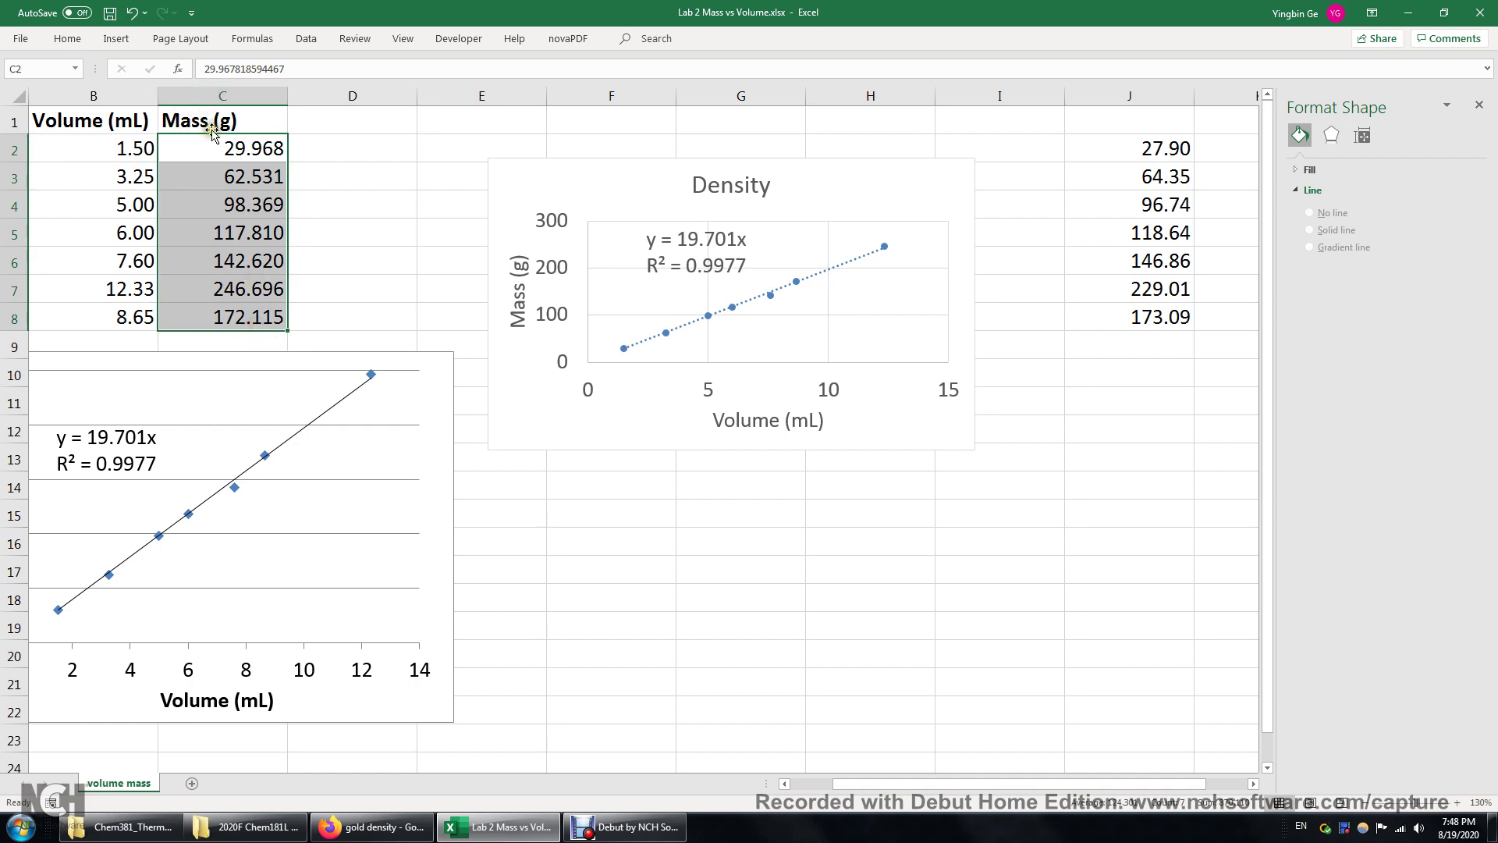
left_click(1024, 540)
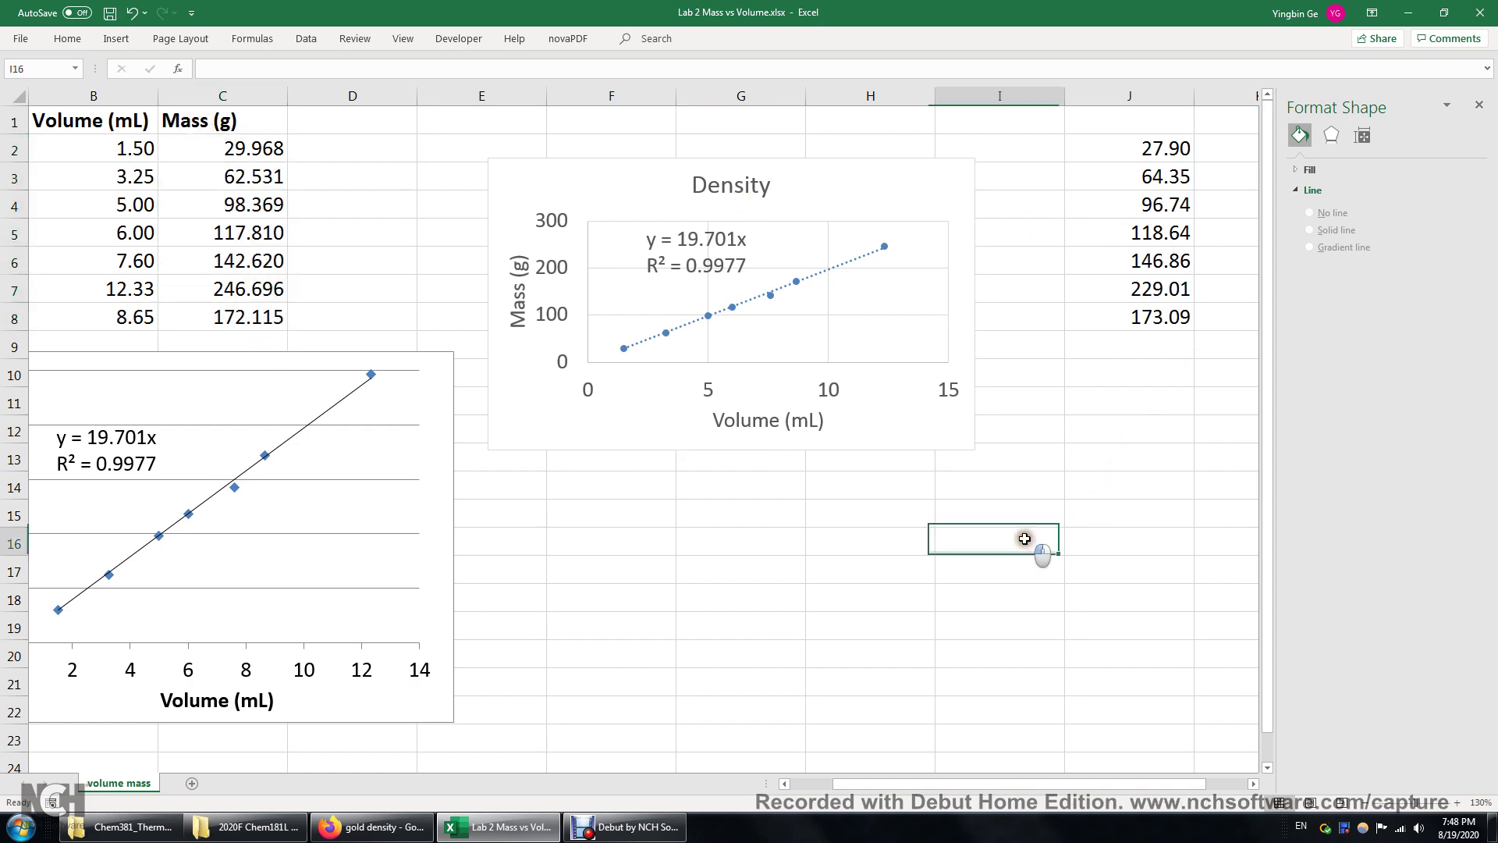
left_click(628, 826)
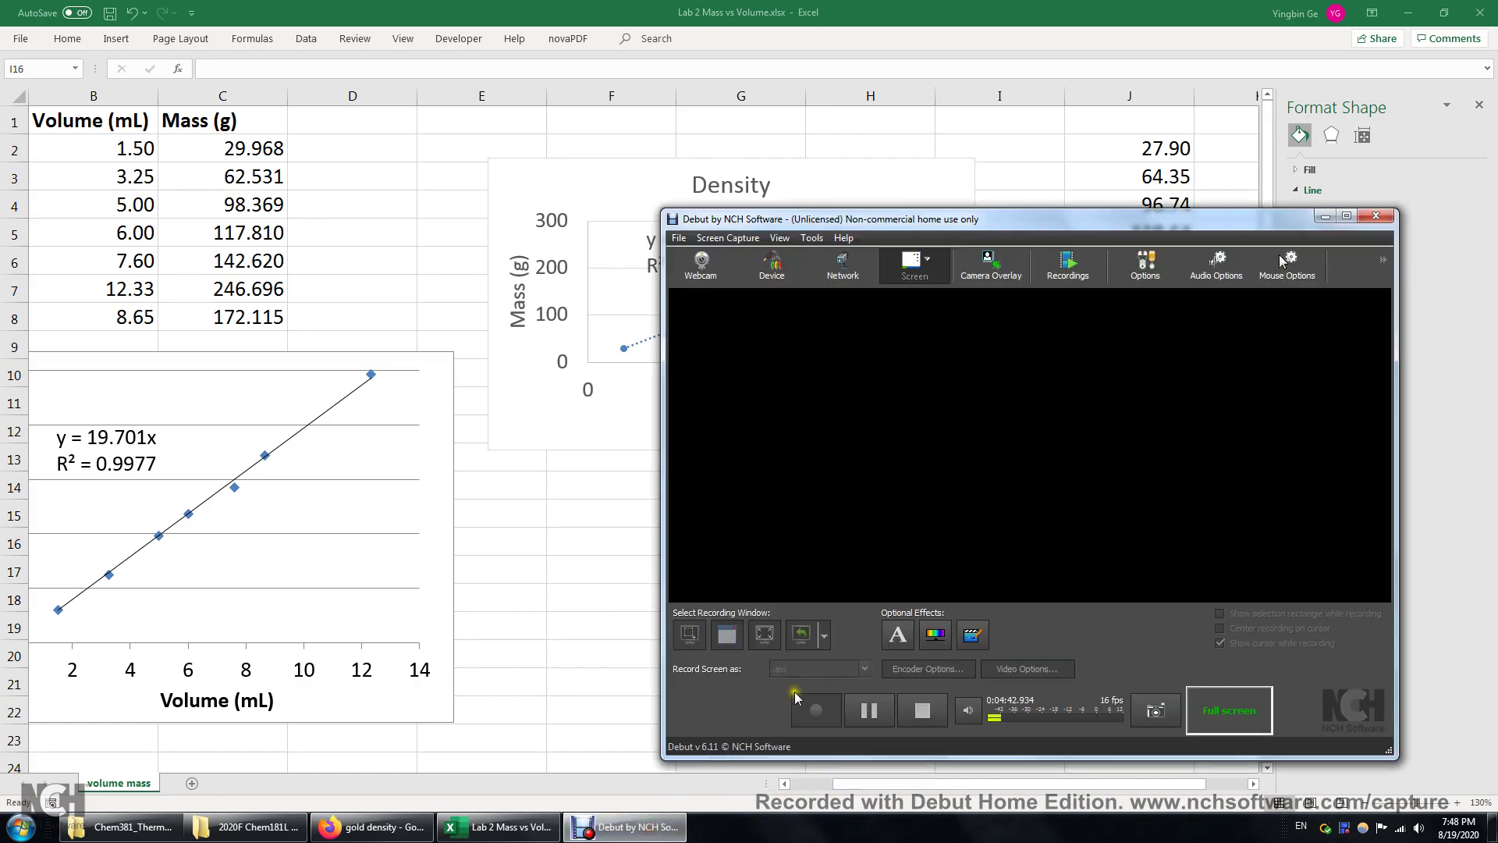